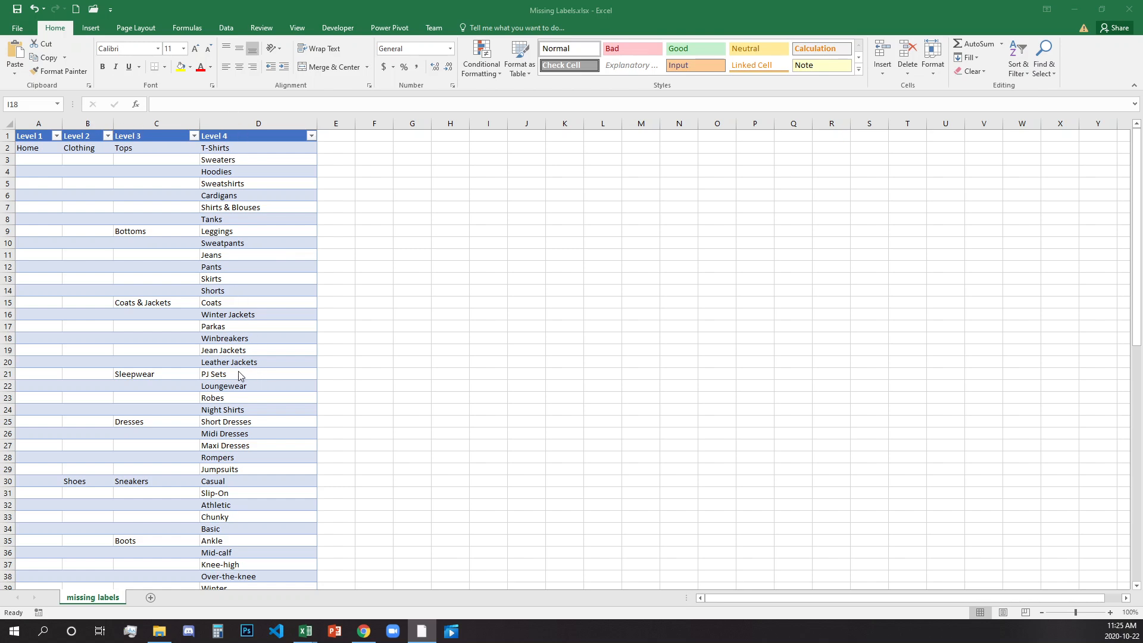
Examine the Level 1 column and the Clothing, Shoes and Accessories labels in the Level 2 column.
left_click(34, 124)
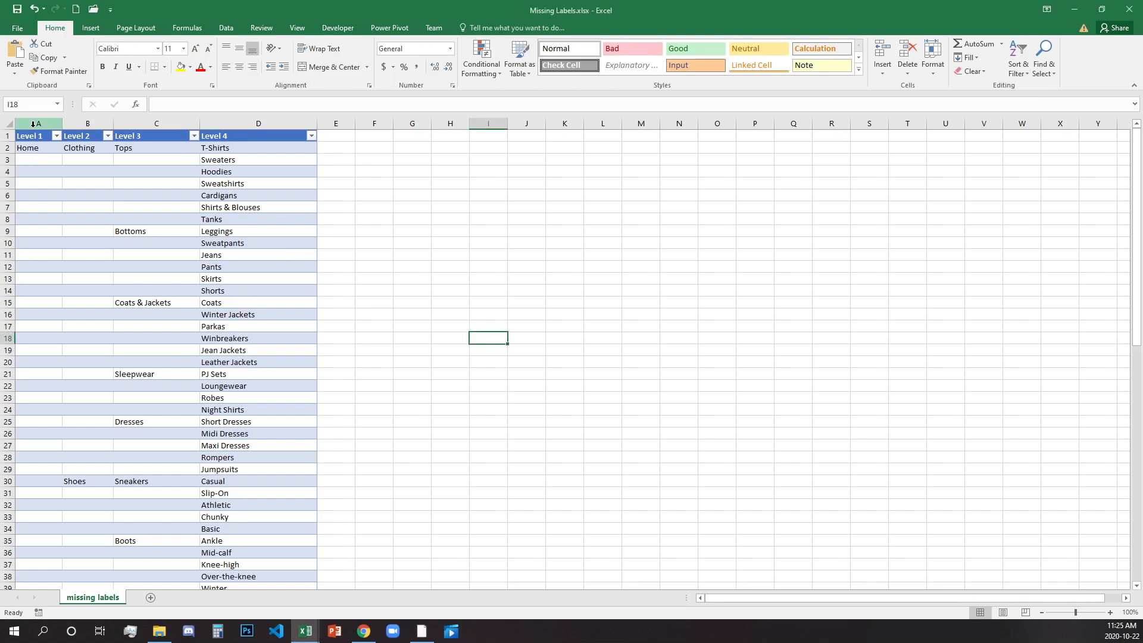
left_click(34, 124)
left_click(77, 148)
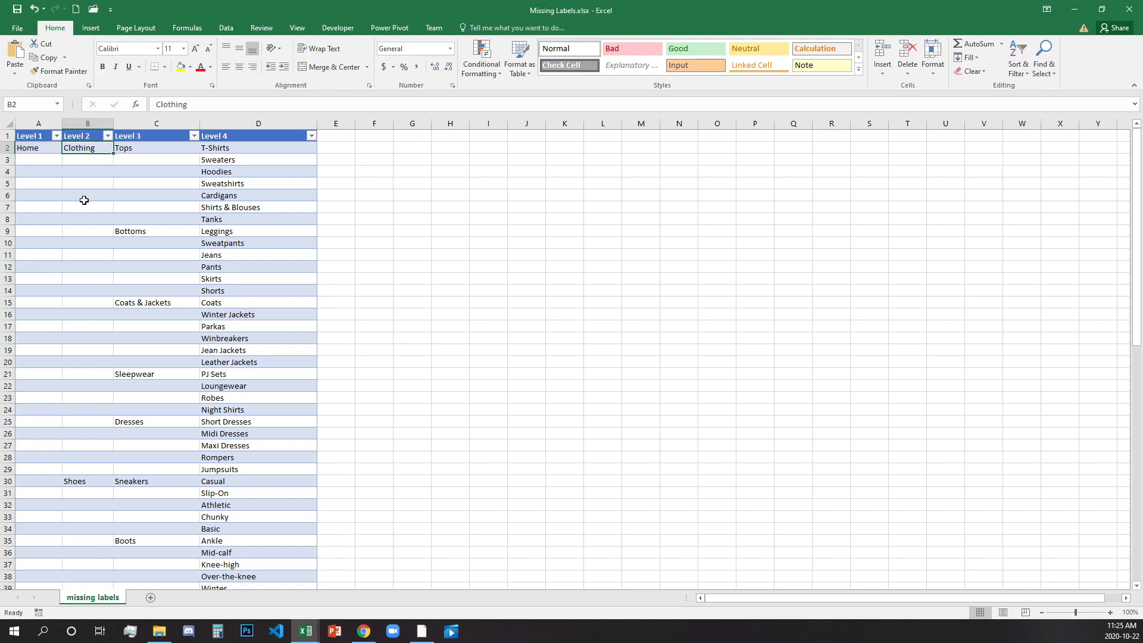
scroll(84, 200, "down", 7)
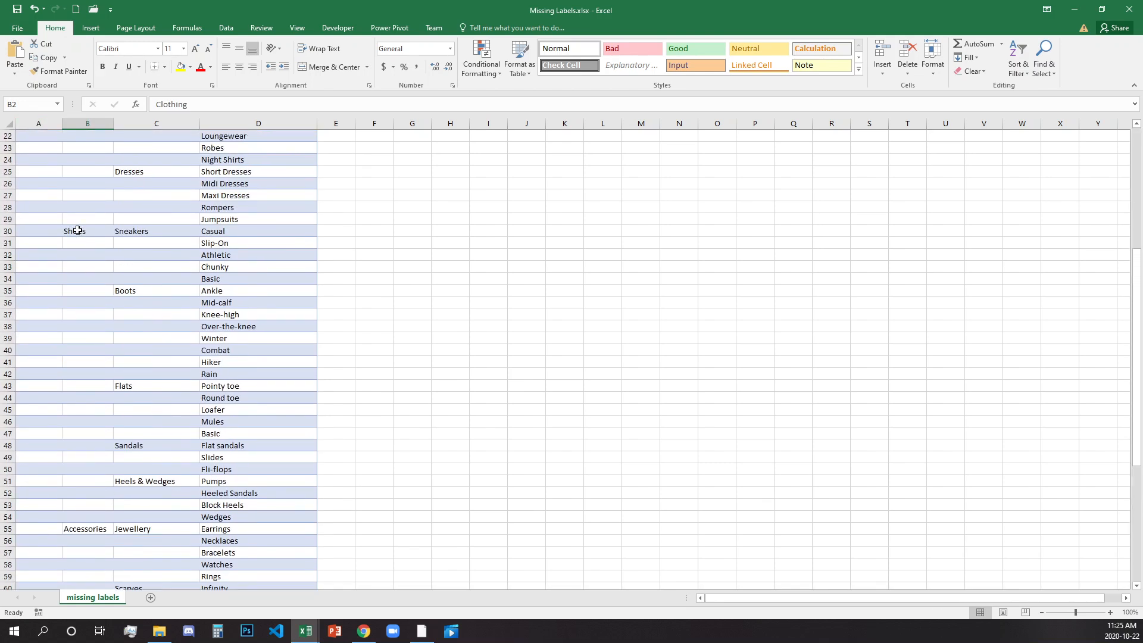
left_click(77, 230)
scroll(79, 304, "down", 7)
left_click(87, 280)
scroll(90, 342, "up", 8)
scroll(90, 342, "up", 6)
left_click(72, 148)
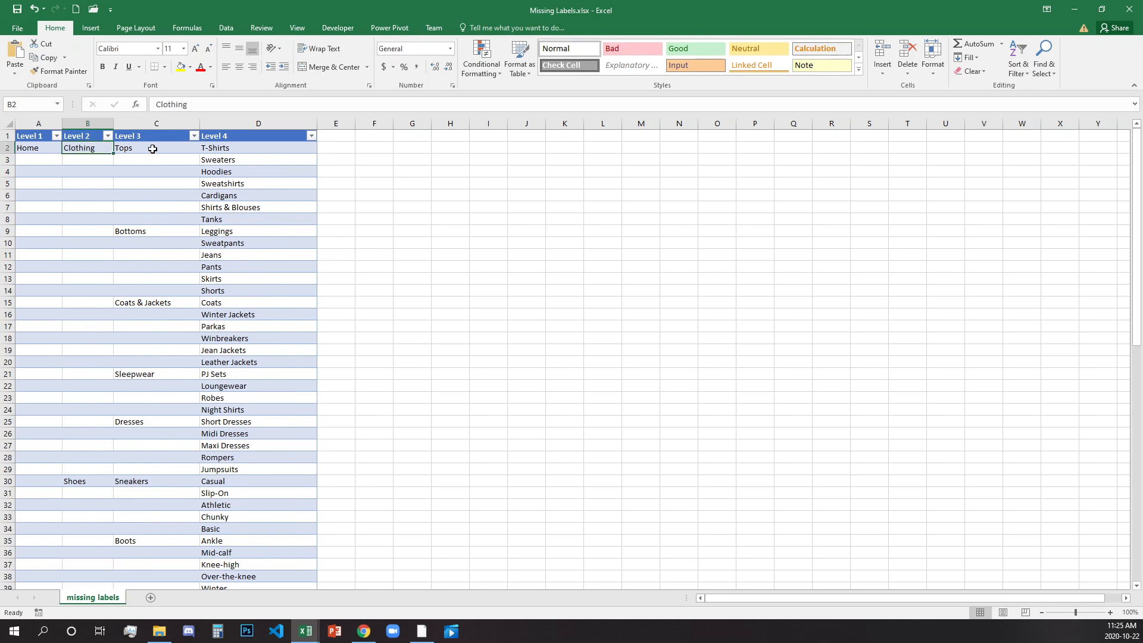
Review the Level 3 category labels and the Level 4 items listed under them throughout the table.
left_click(153, 149)
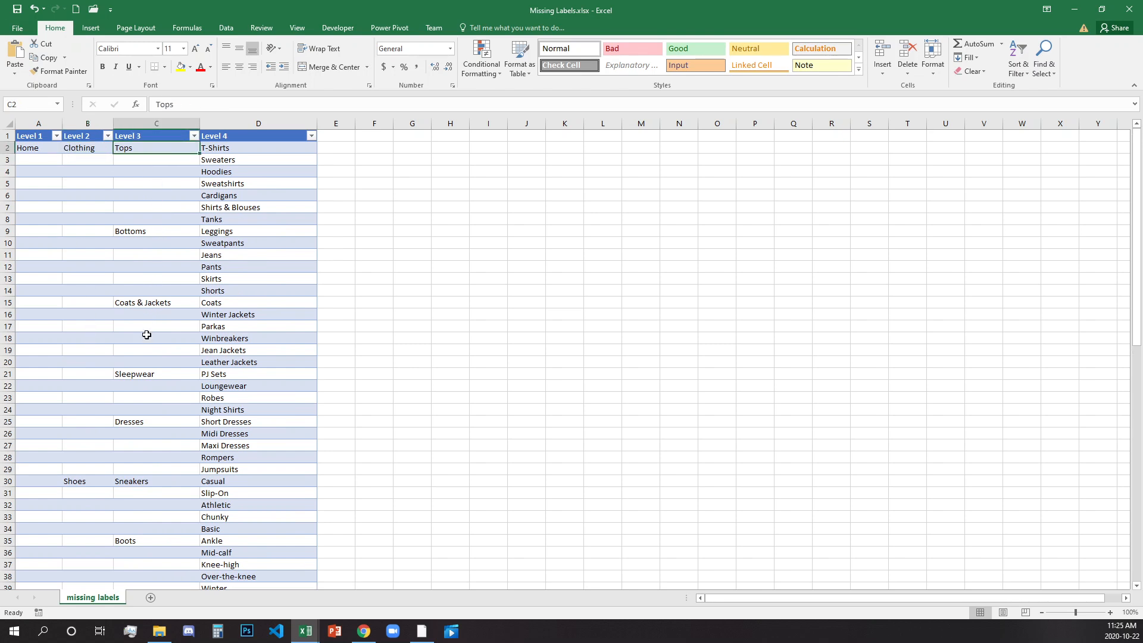
left_click(159, 420)
scroll(158, 452, "down", 6)
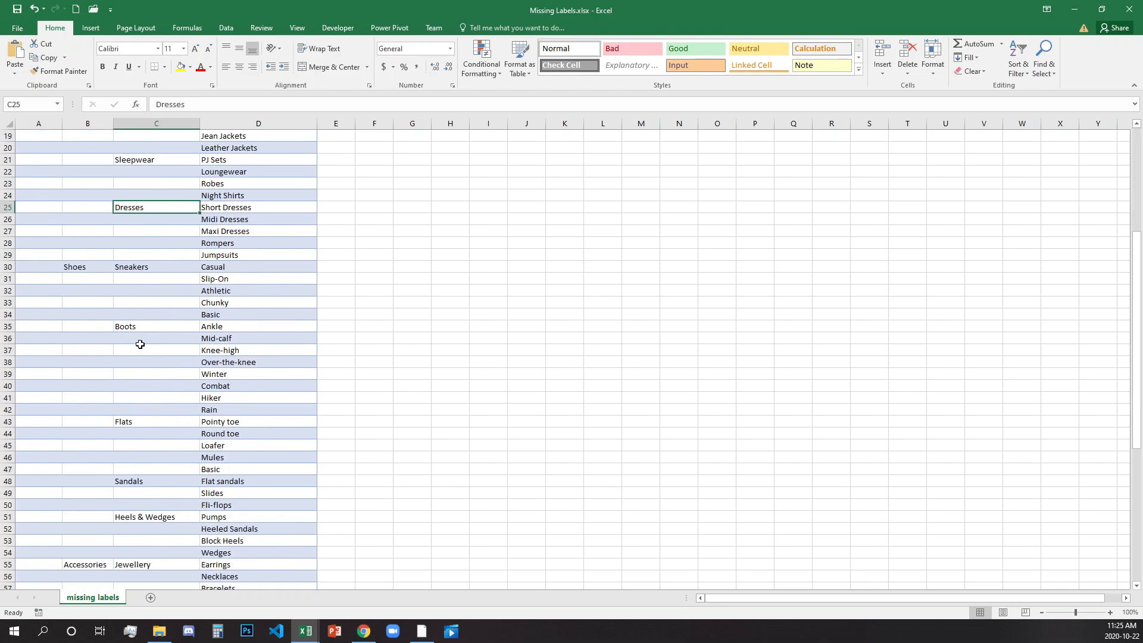
scroll(159, 473, "down", 3)
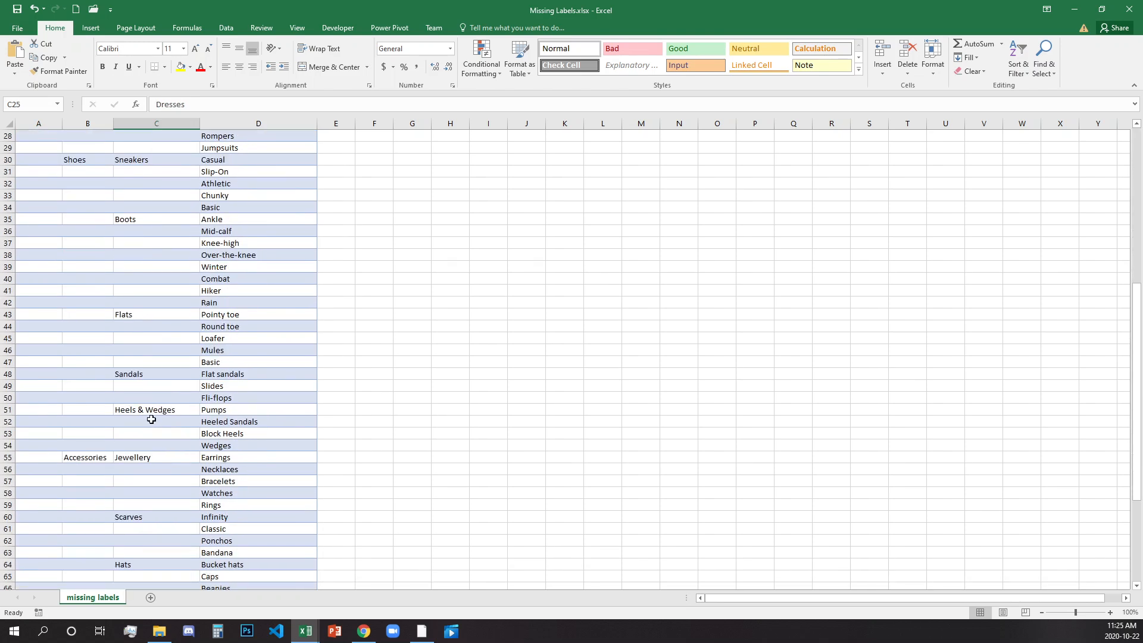
left_click(95, 457)
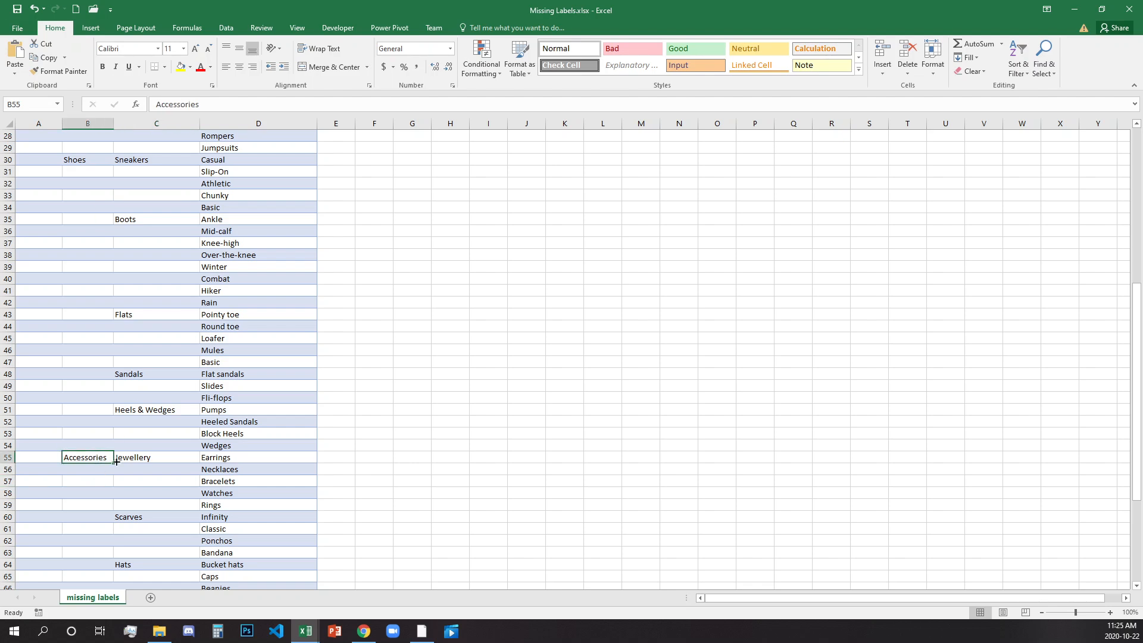
scroll(125, 443, "down", 5)
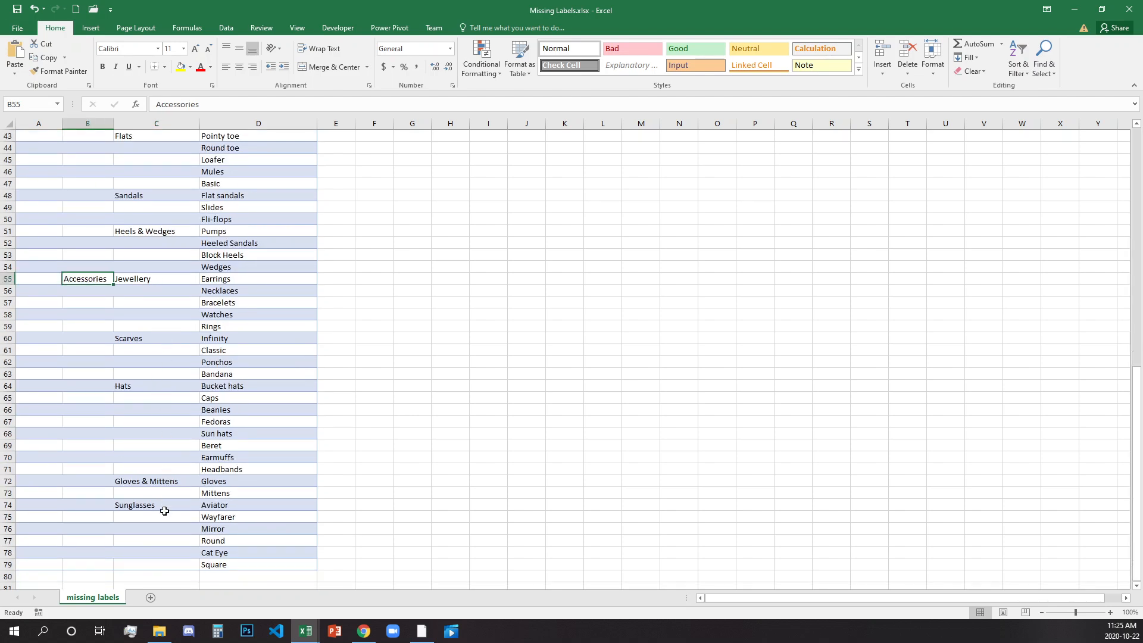
scroll(168, 510, "up", 14)
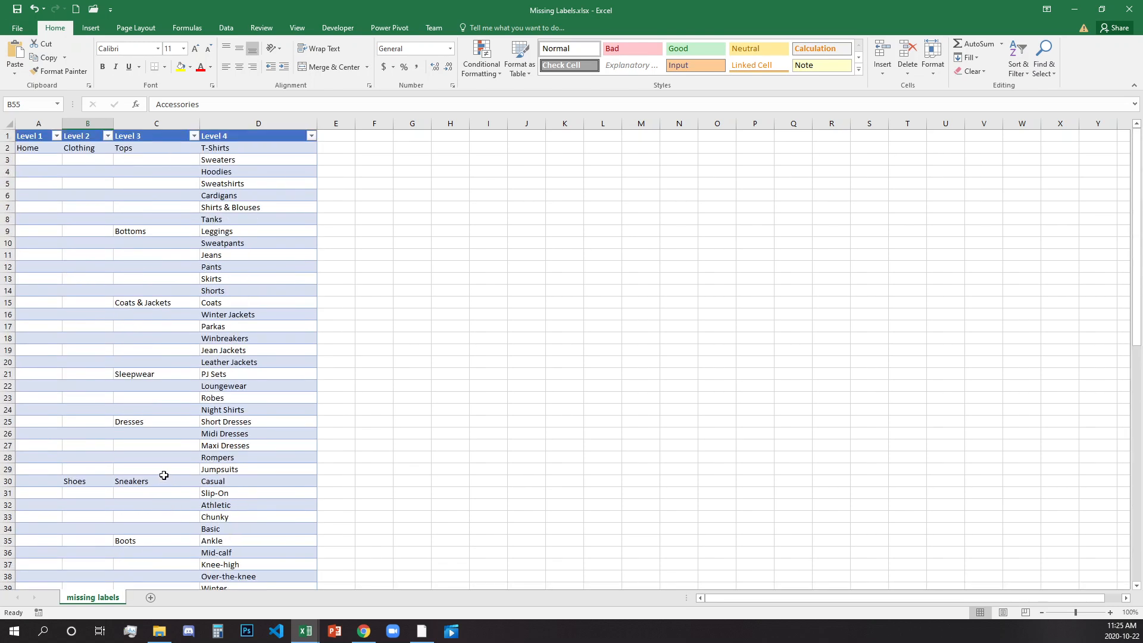
left_click(163, 145)
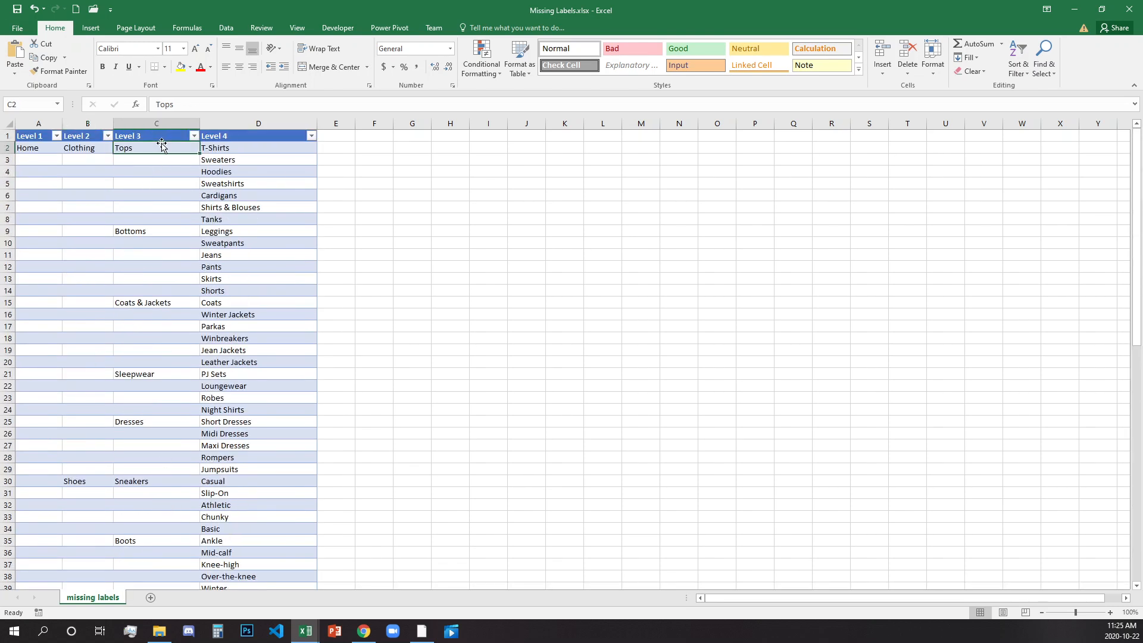
left_click(263, 151)
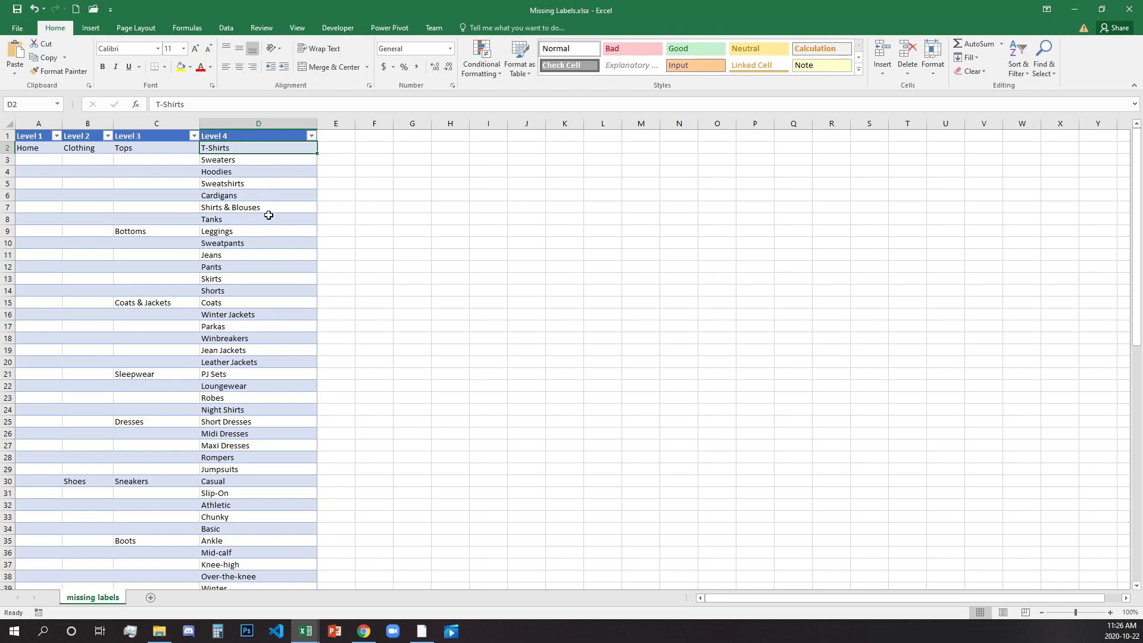
left_click_drag(267, 222, 13, 151)
left_click(132, 277)
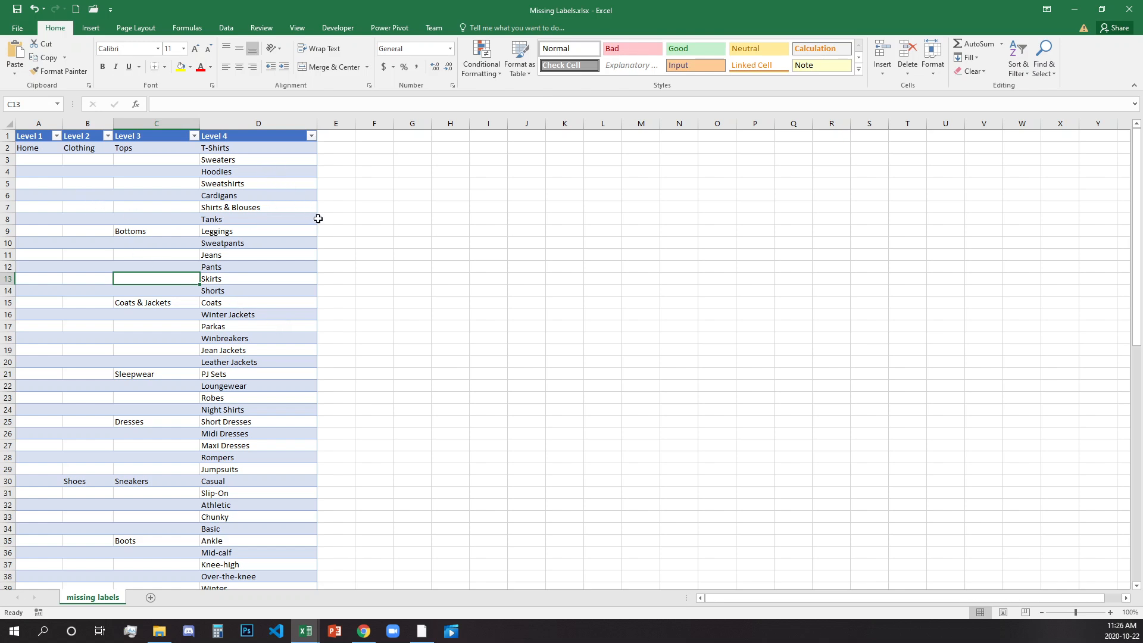
scroll(306, 220, "down", 8)
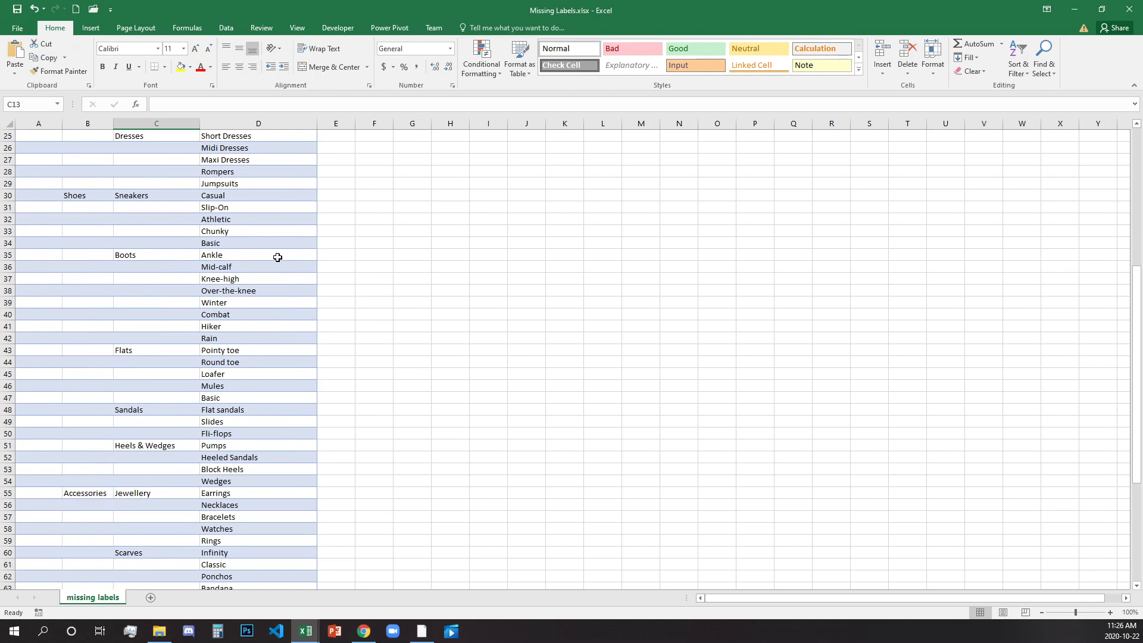
scroll(277, 257, "up", 8)
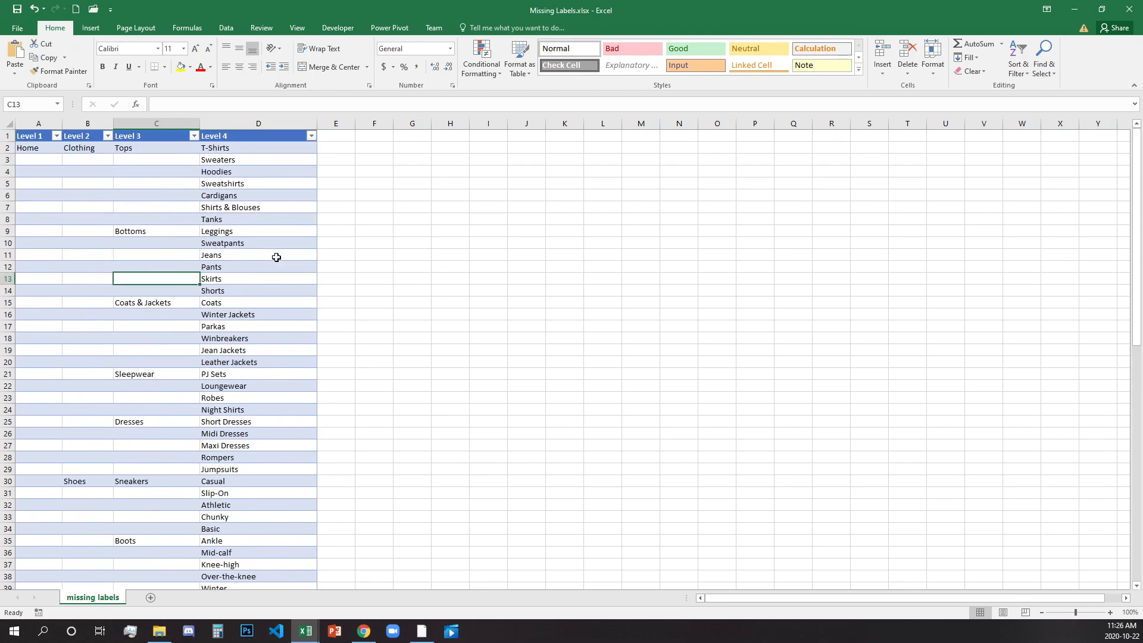
Filter the Level 2 column to show only Shoes and inspect the Level 3 and Level 4 entries.
left_click(107, 135)
left_click(57, 251)
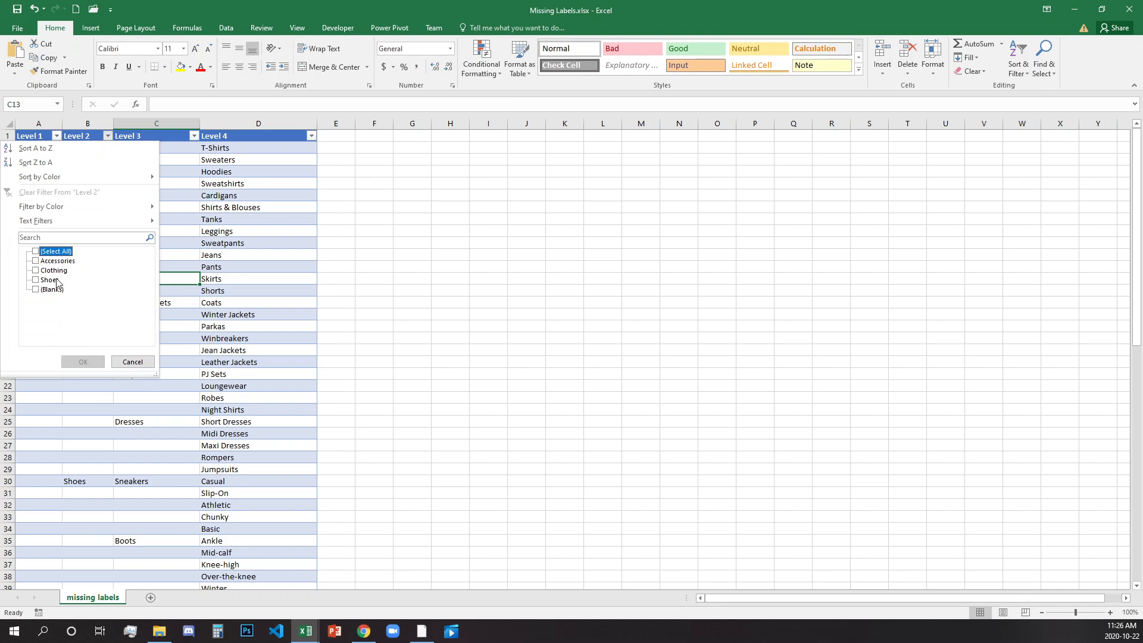
left_click(55, 278)
left_click(82, 361)
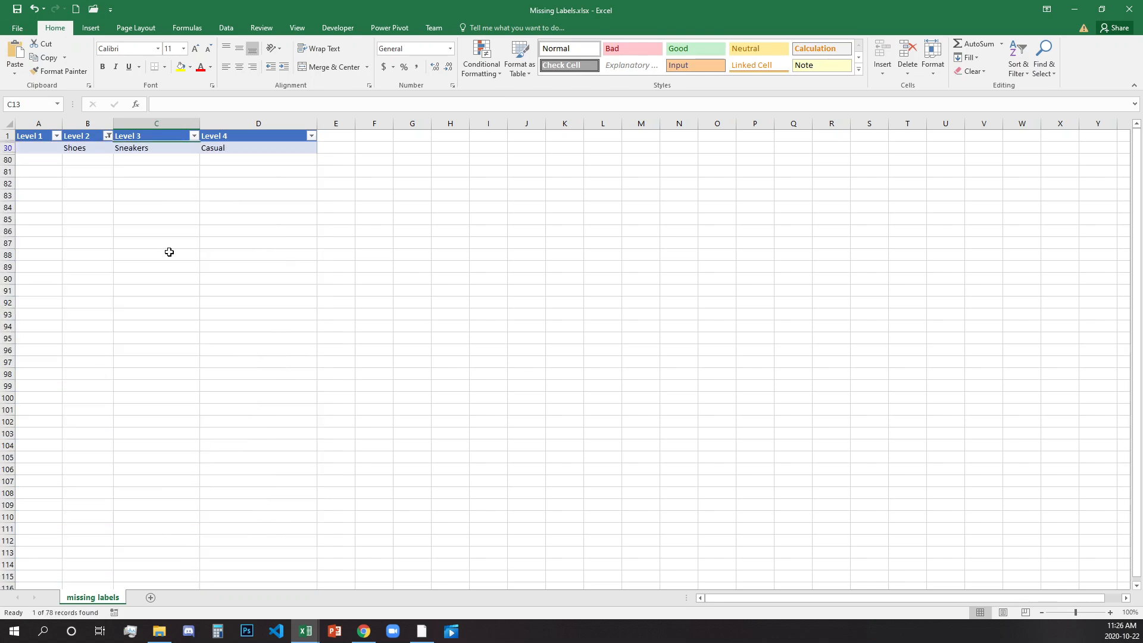
left_click_drag(95, 149, 189, 155)
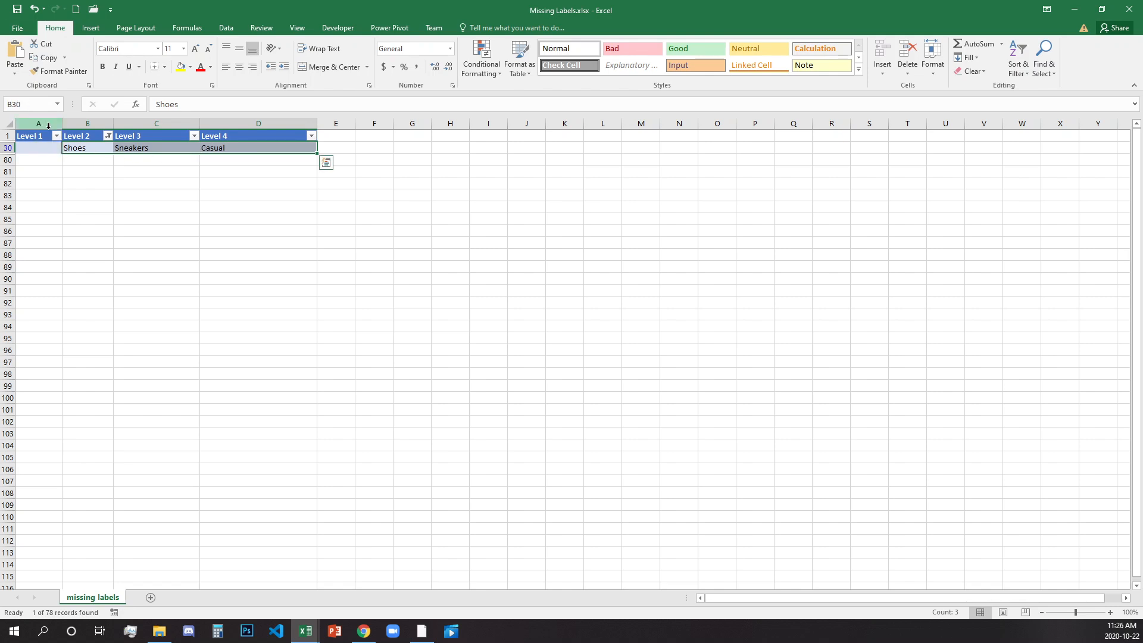
left_click(136, 148)
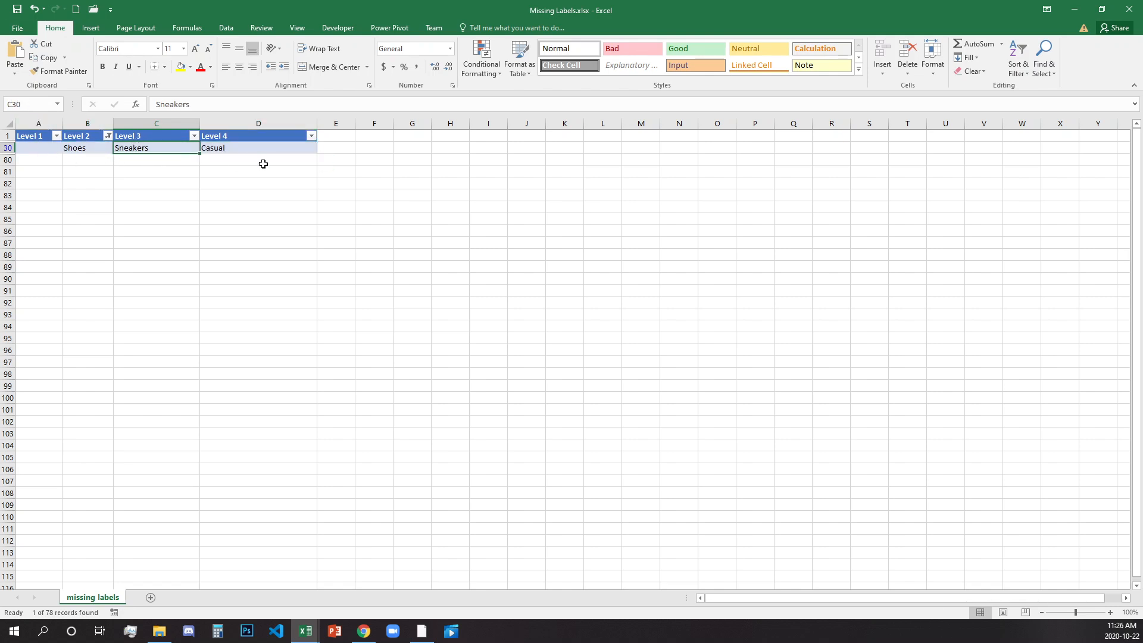
left_click(249, 148)
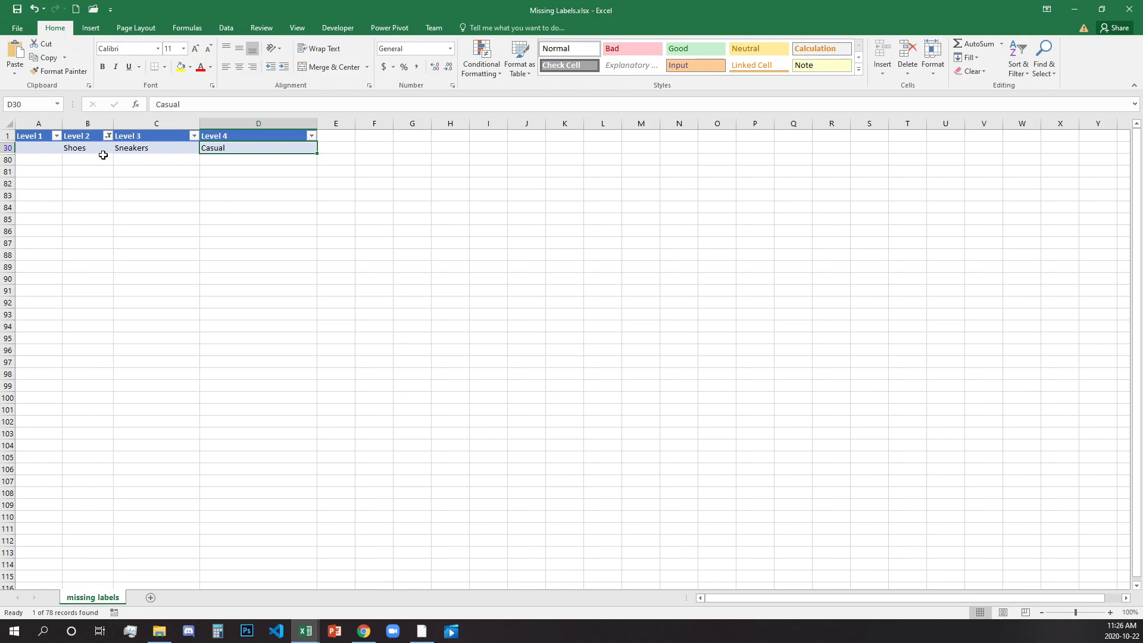
Clear the filter from the Level 2 column.
left_click(108, 136)
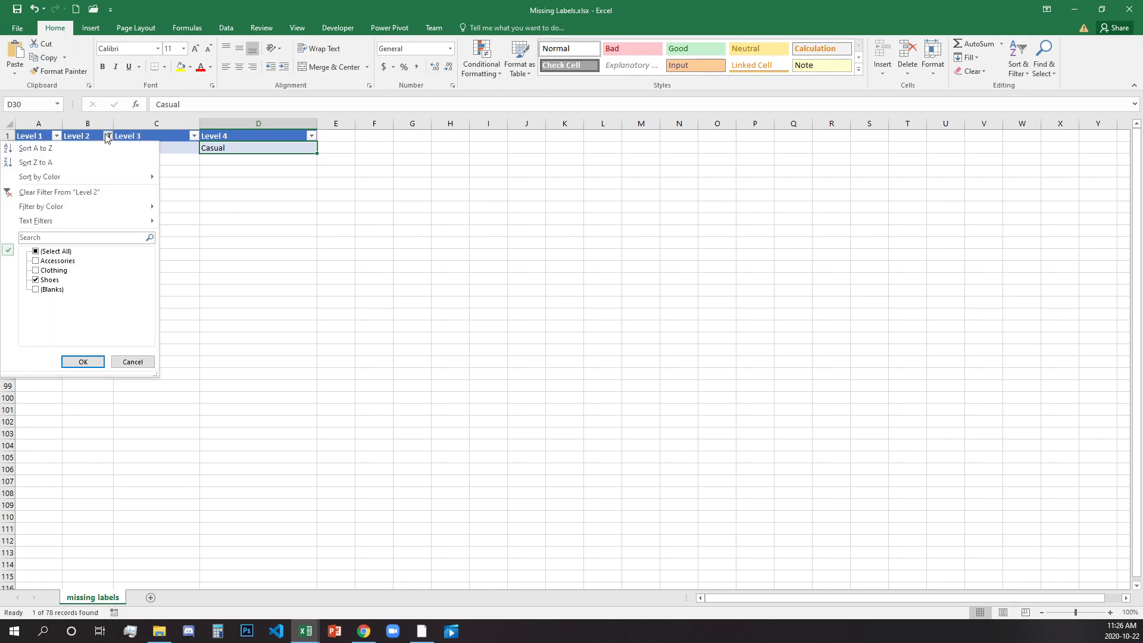
left_click(81, 193)
left_click(140, 230)
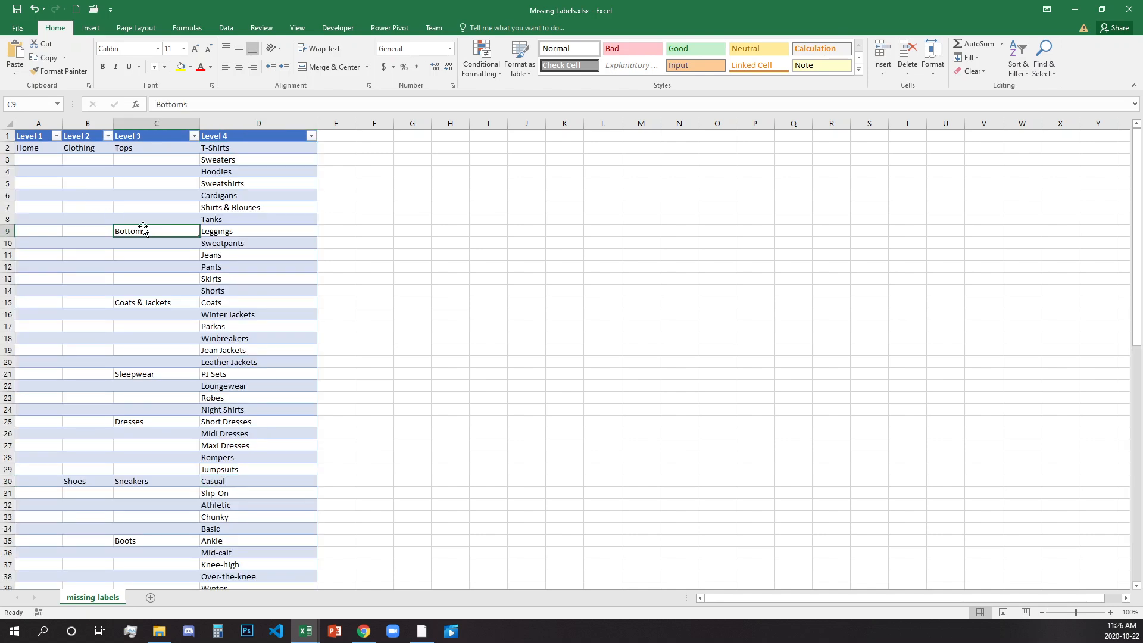
Inspect the blank cells beneath the Home, Clothing and Tops labels in Levels 1 to 3.
left_click_drag(49, 165, 45, 290)
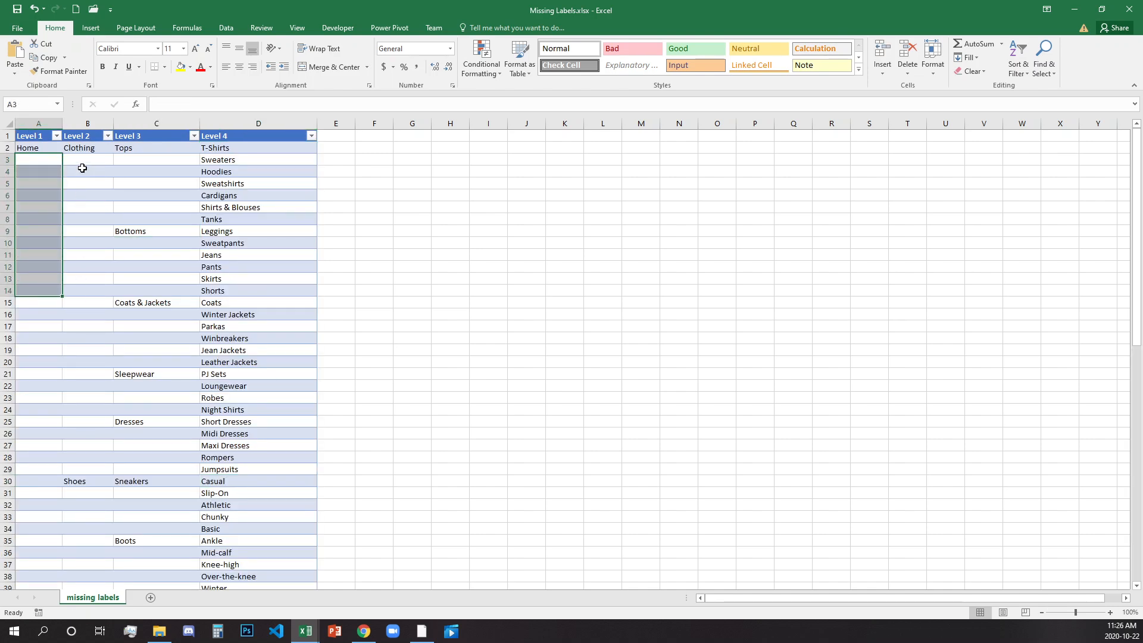
left_click_drag(149, 159, 161, 219)
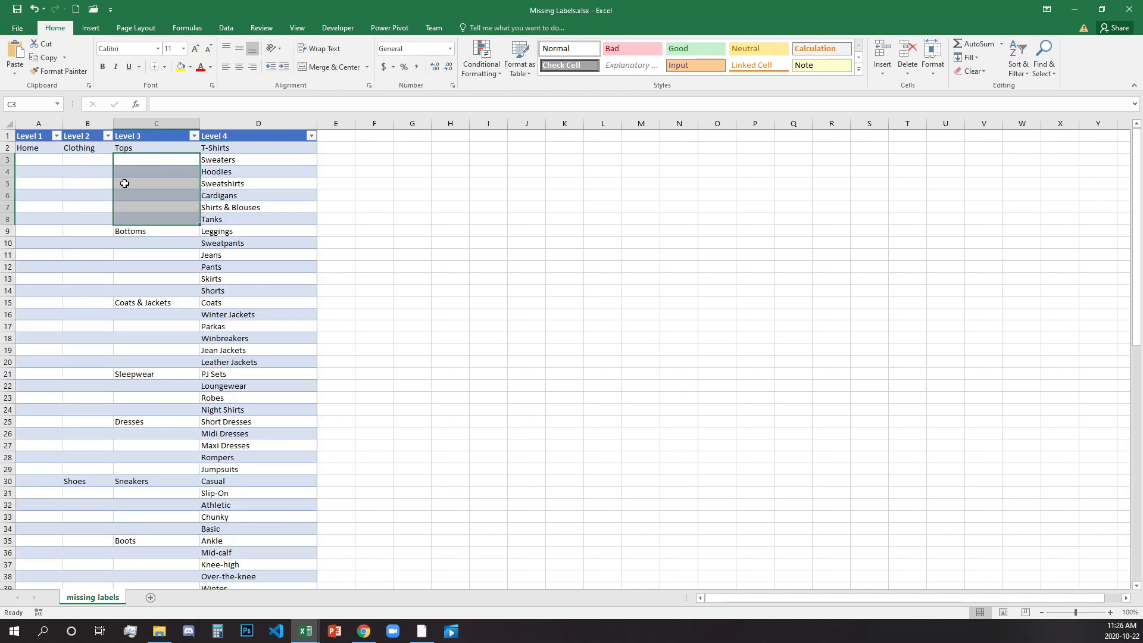
left_click(30, 149)
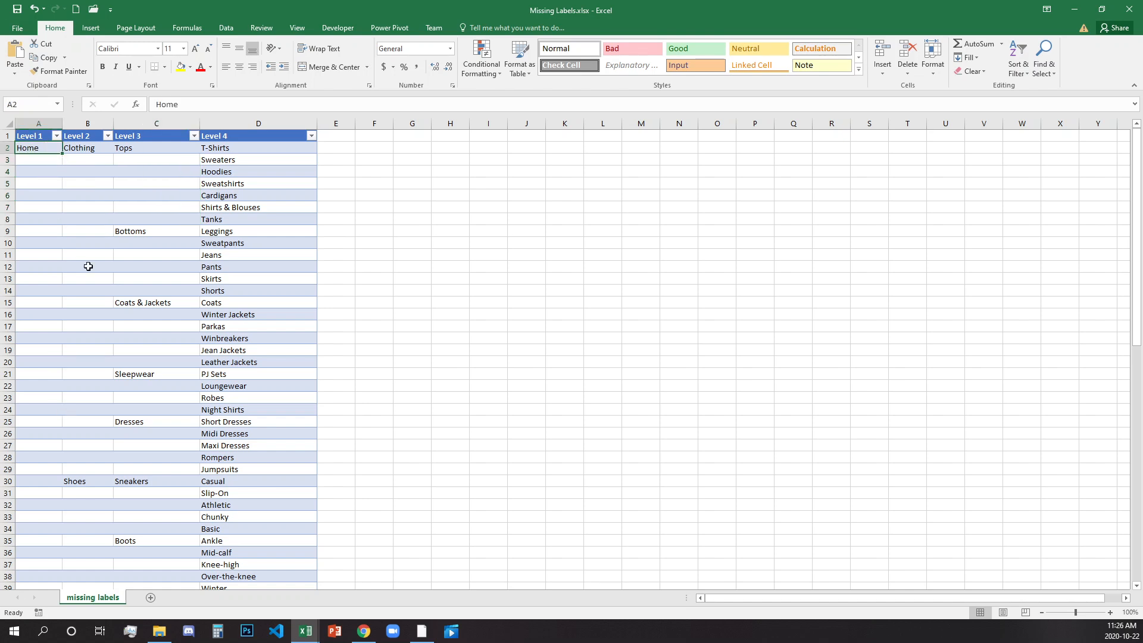
left_click(99, 147)
left_click_drag(178, 147, 173, 222)
left_click(53, 279)
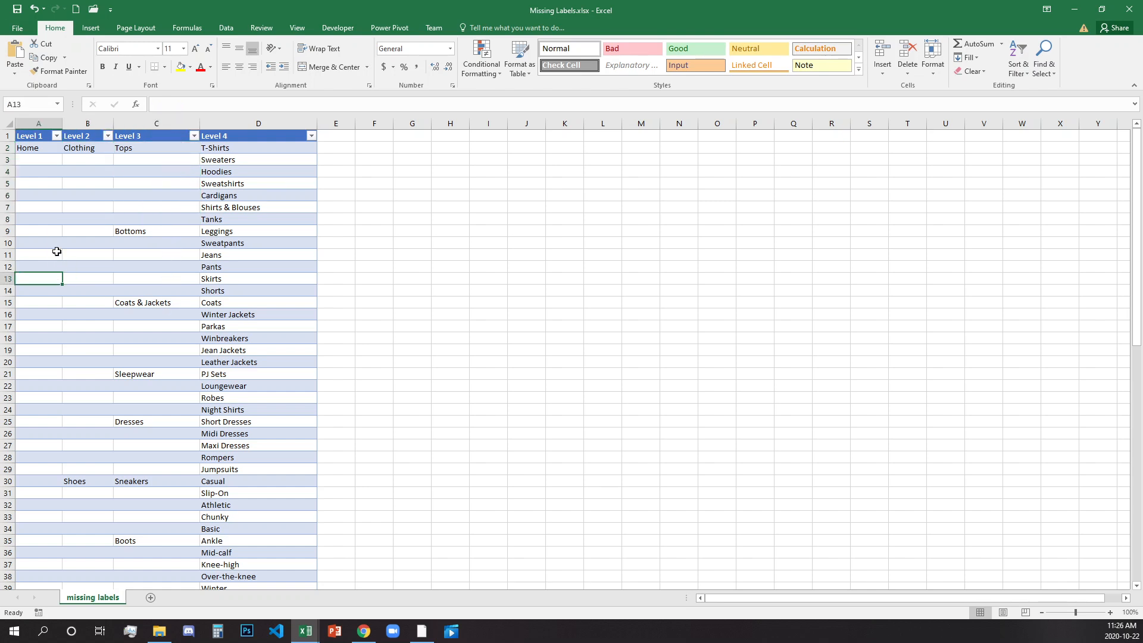
Try filling the Clothing label from B2 down through the blank Level 2 cells, and undo the fill.
left_click(107, 150)
double_click(113, 154)
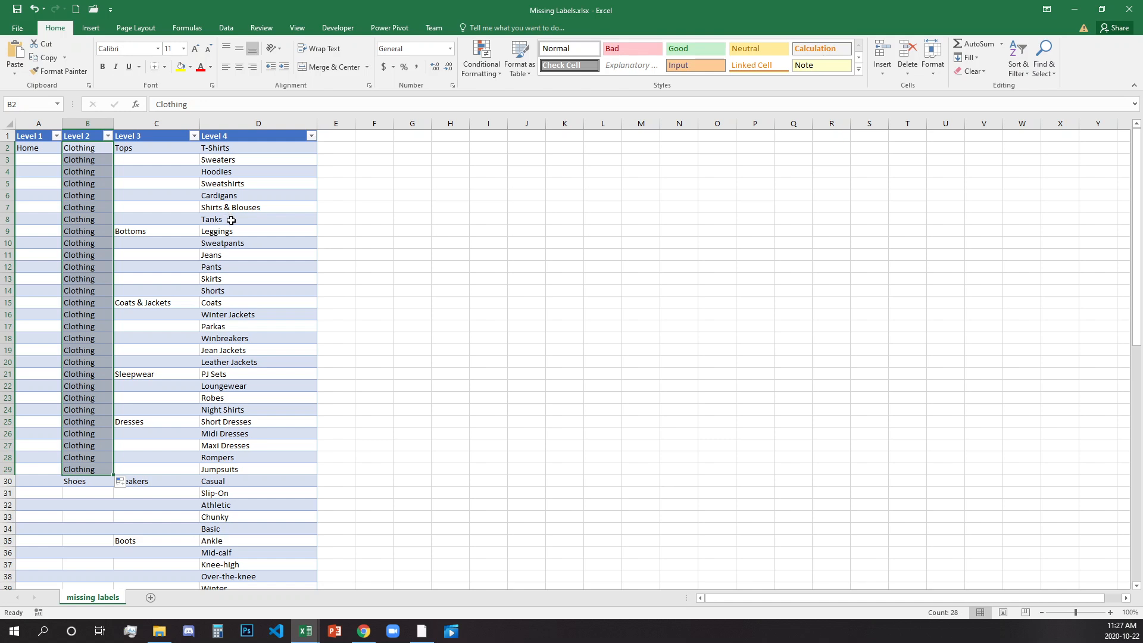
key("ctrl+z")
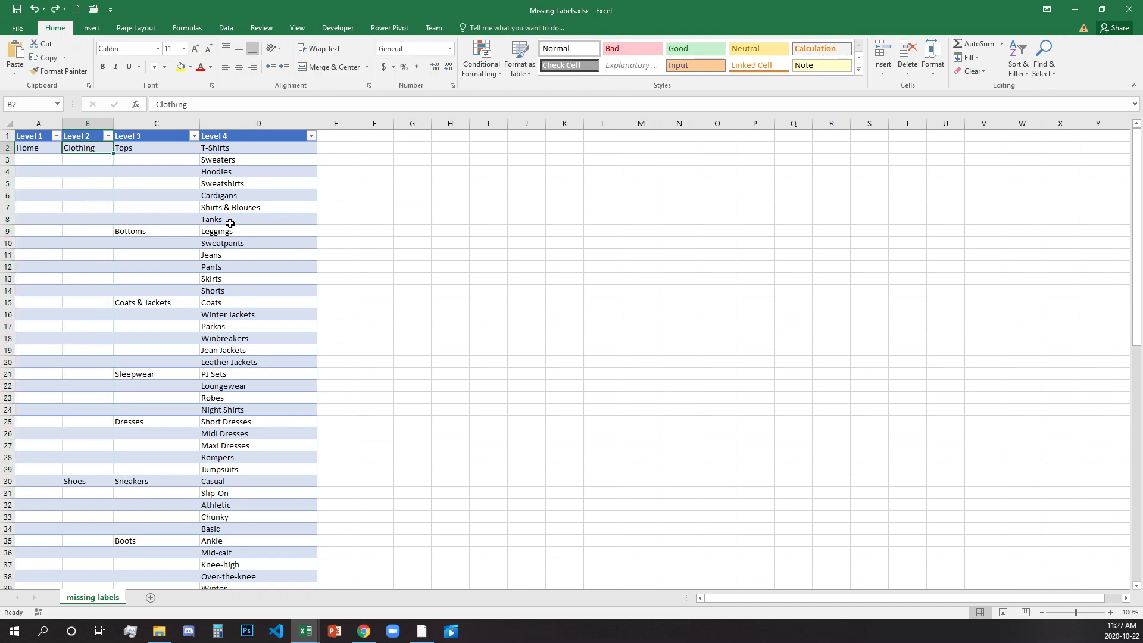
left_click(149, 194)
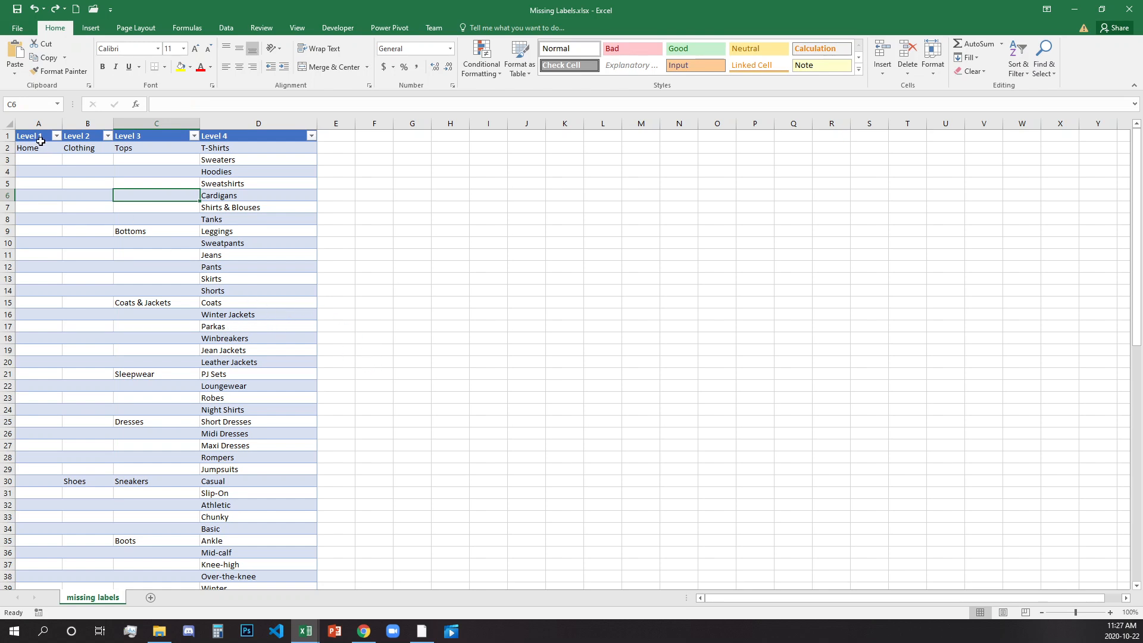
Select the whole table, including its headers, from A1 to D79.
left_click_drag(36, 136, 270, 377)
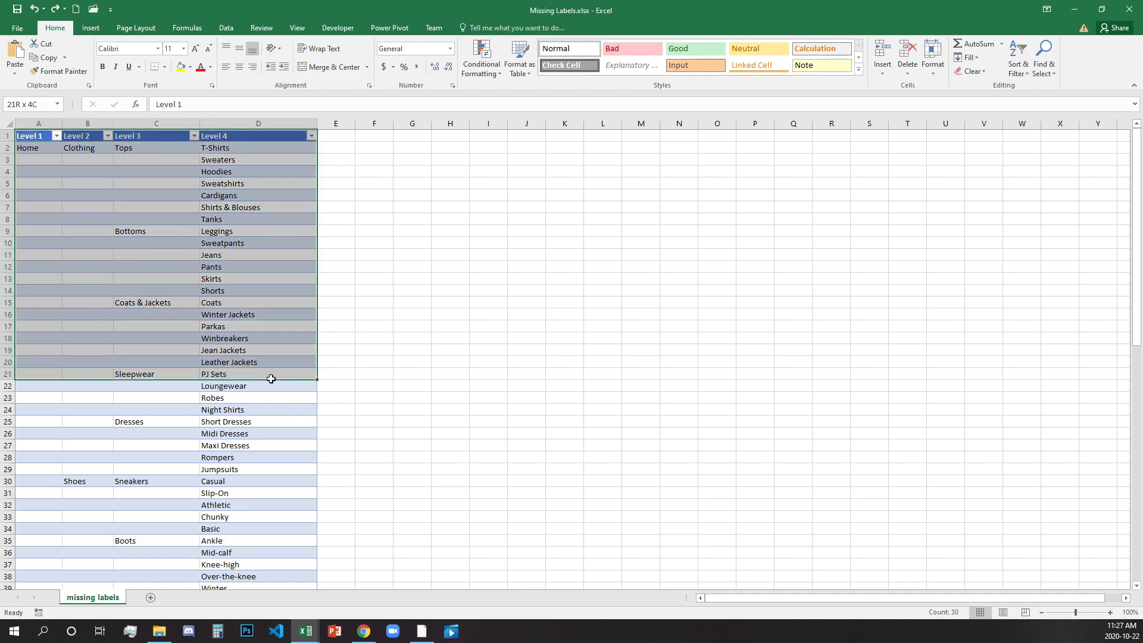
scroll(280, 402, "down", 8)
scroll(280, 403, "down", 9)
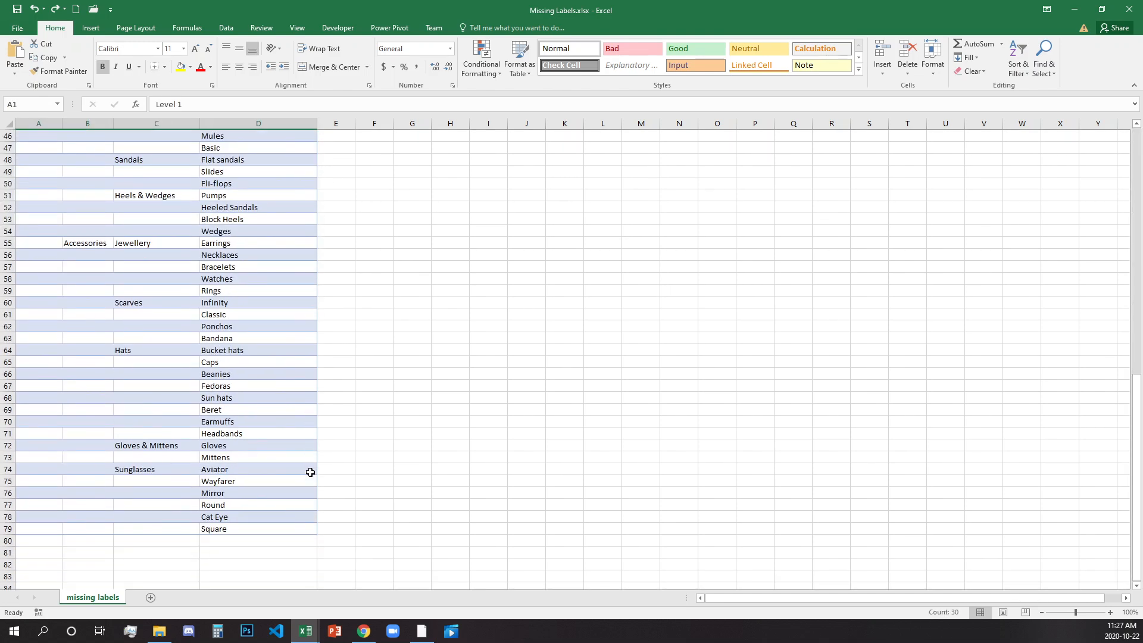
left_click(286, 459, "shift")
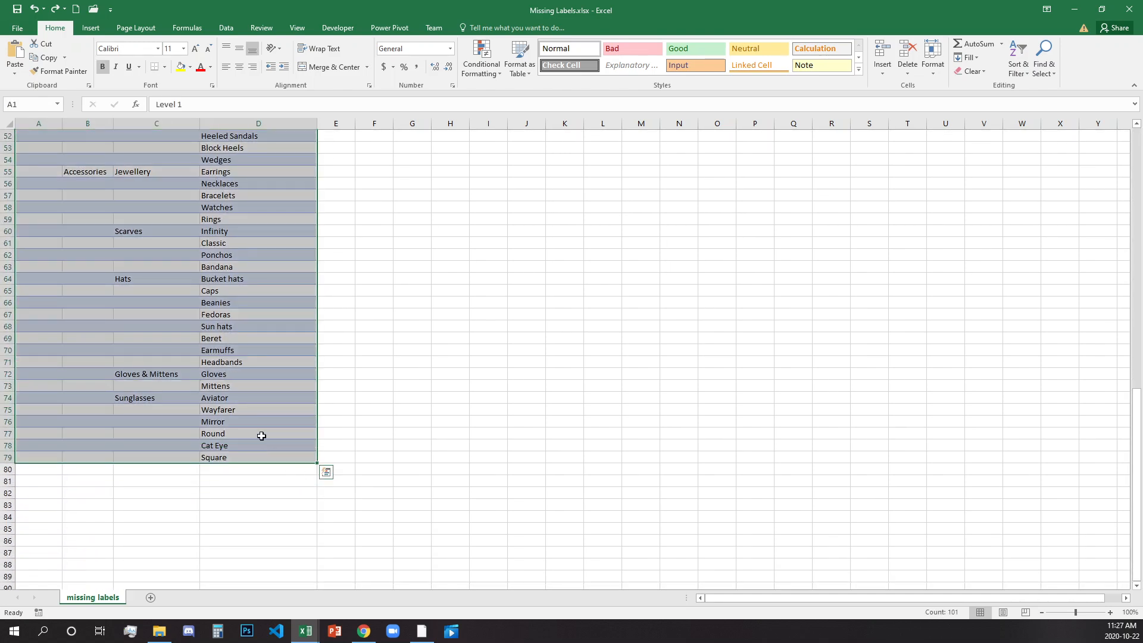
scroll(258, 436, "up", 17)
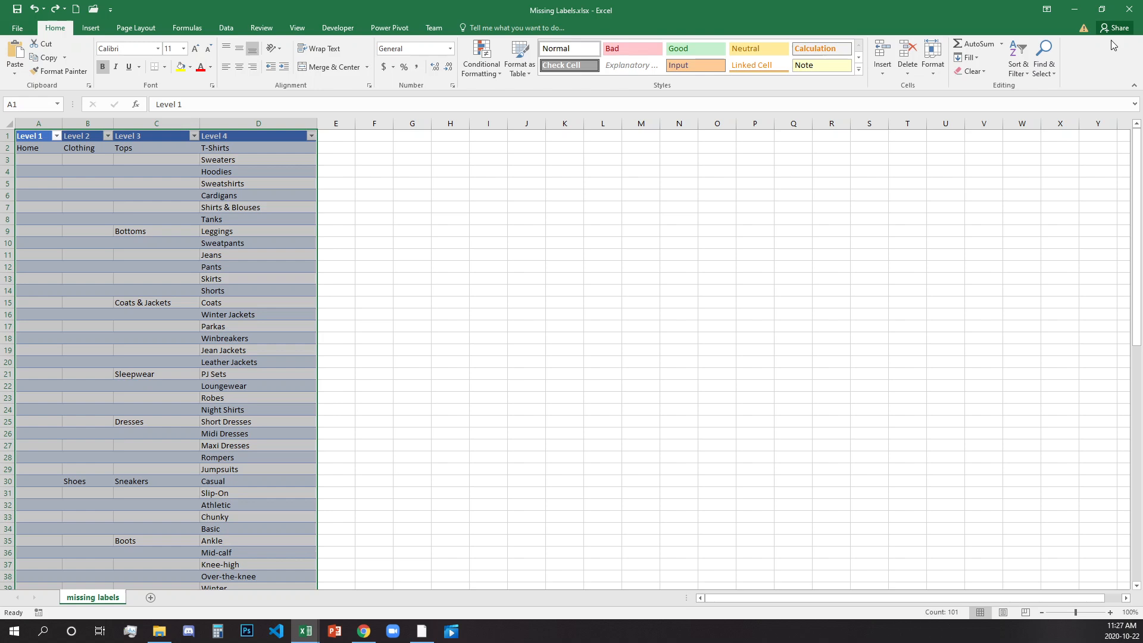
Select all the blank cells in the table with the Blanks option of Go To Special.
left_click(1043, 62)
left_click(1074, 129)
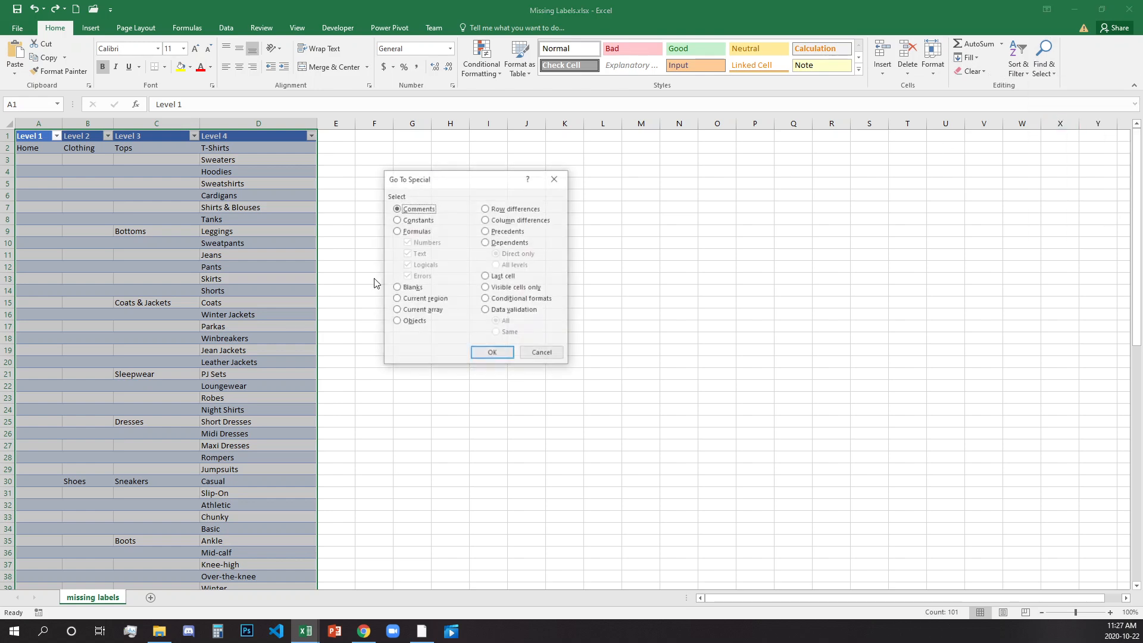
left_click_drag(462, 179, 413, 197)
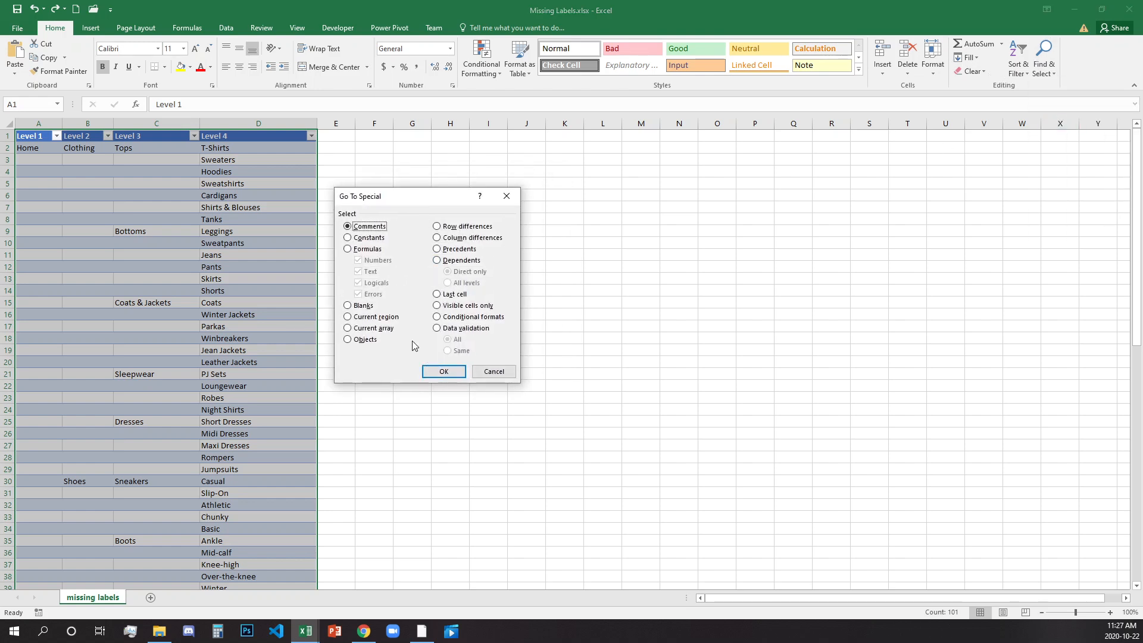
left_click(348, 306)
left_click(444, 371)
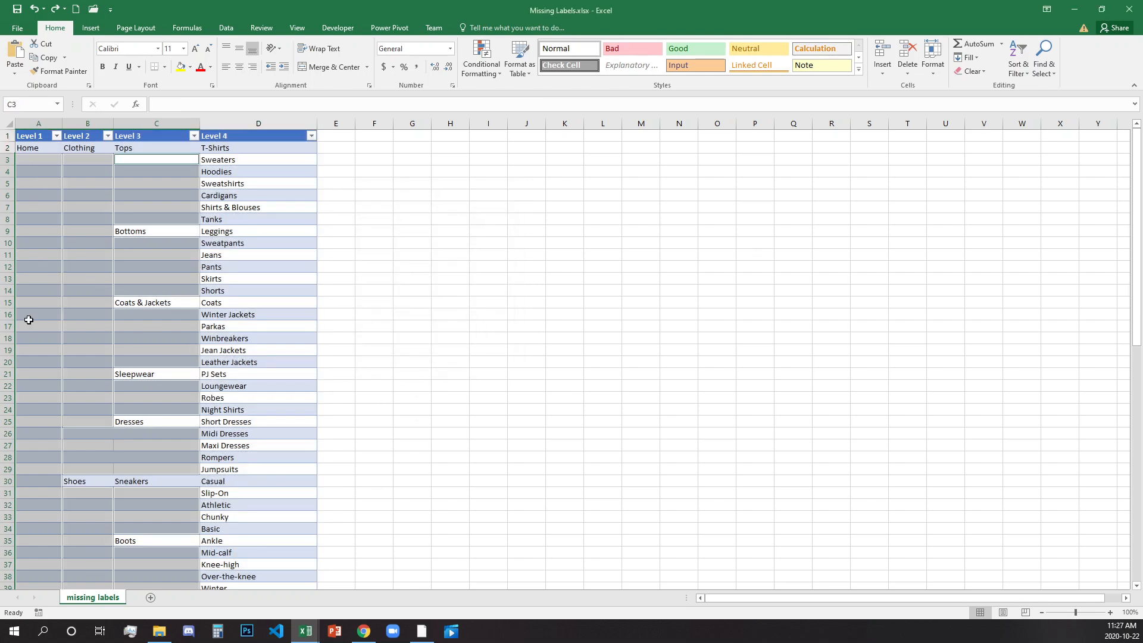
scroll(28, 320, "down", 15)
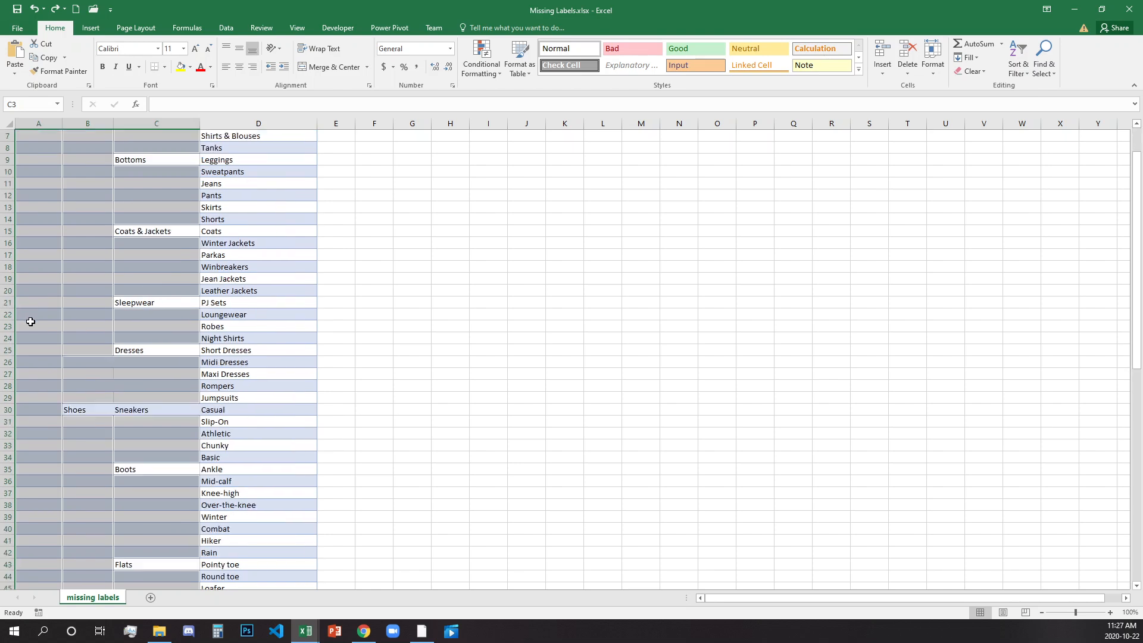
scroll(35, 322, "up", 15)
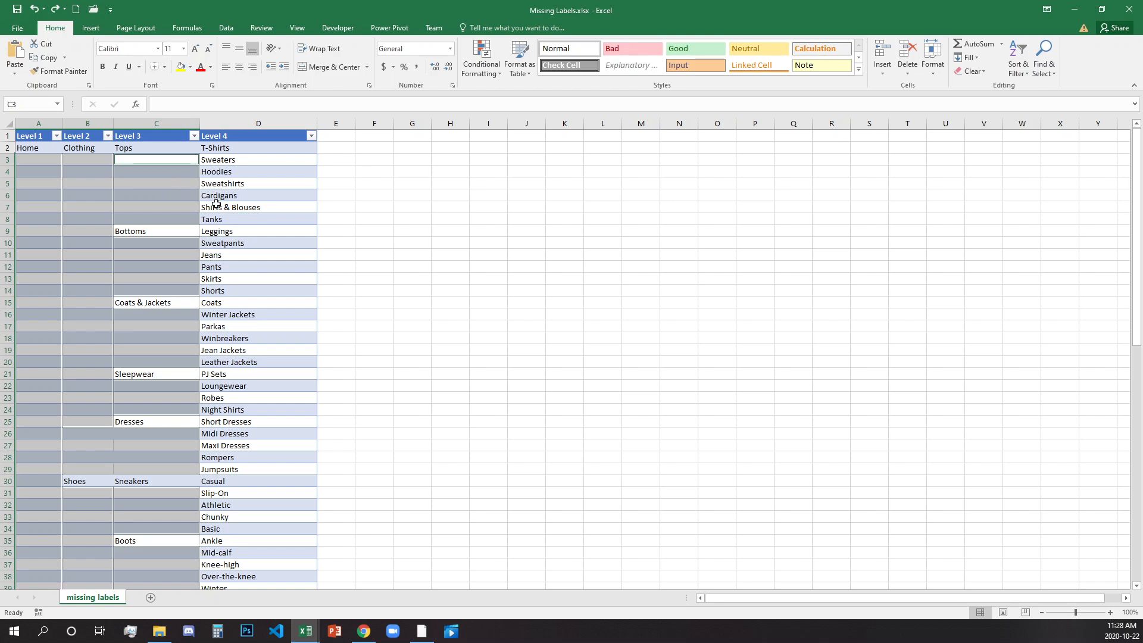
Fill all the selected blank cells at once with a formula referencing the cell directly above, starting with =C2 in C3.
type("=")
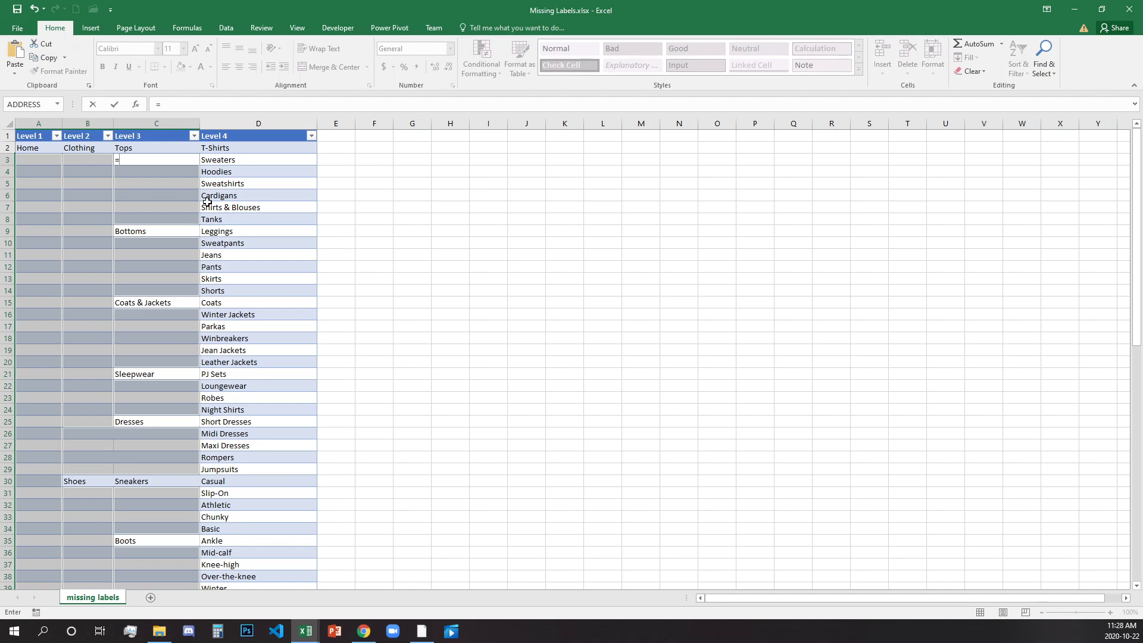
key("Up")
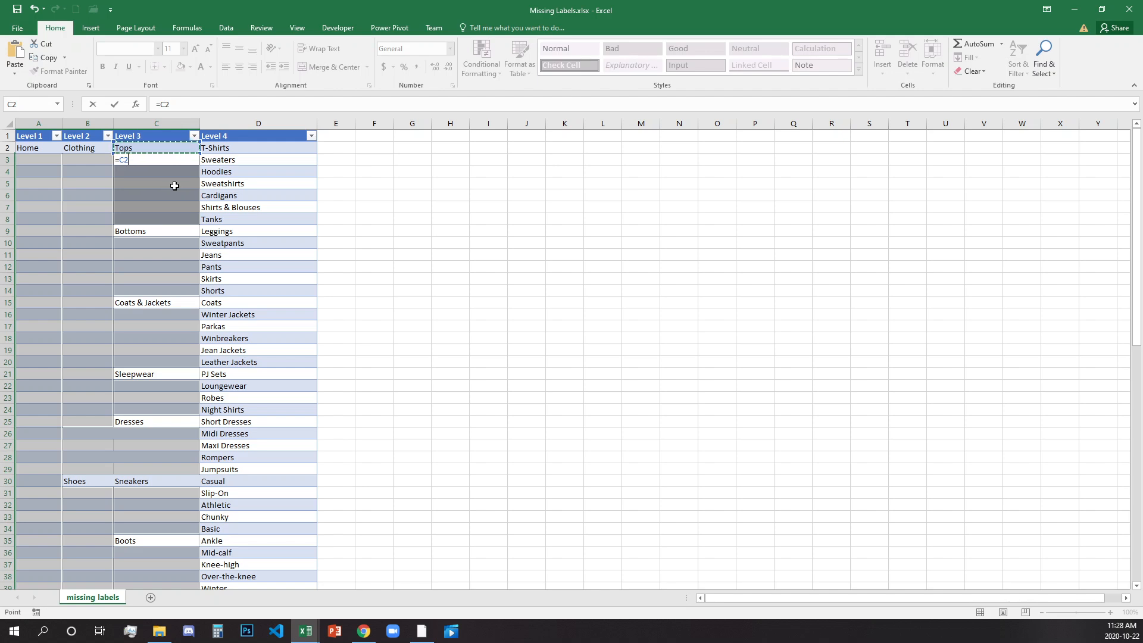
key("ctrl+Return")
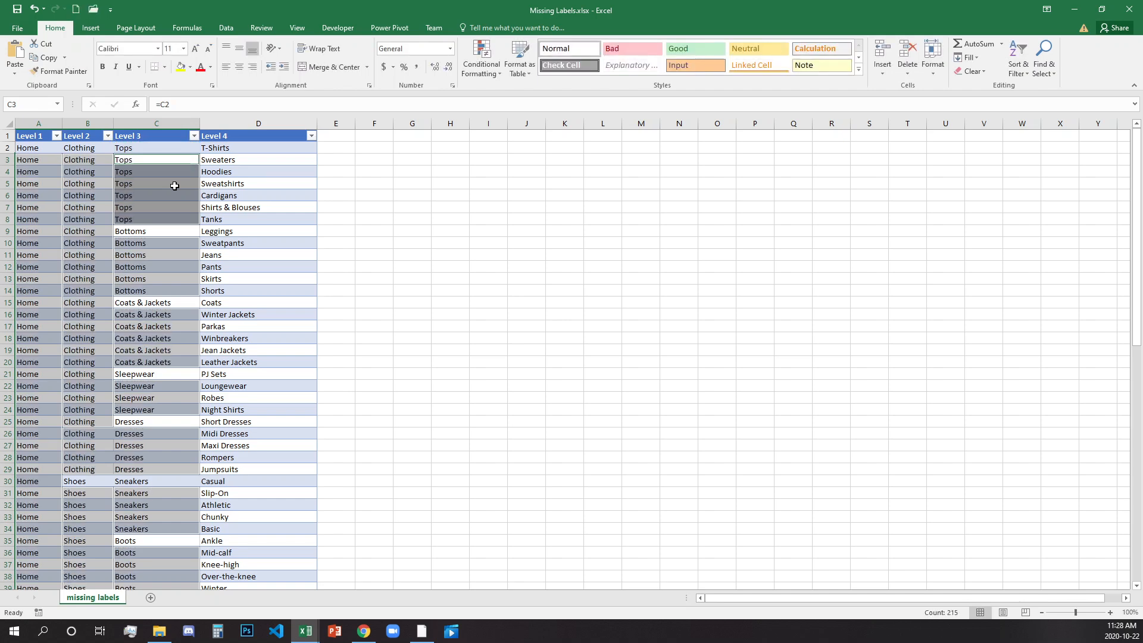
scroll(114, 377, "down", 14)
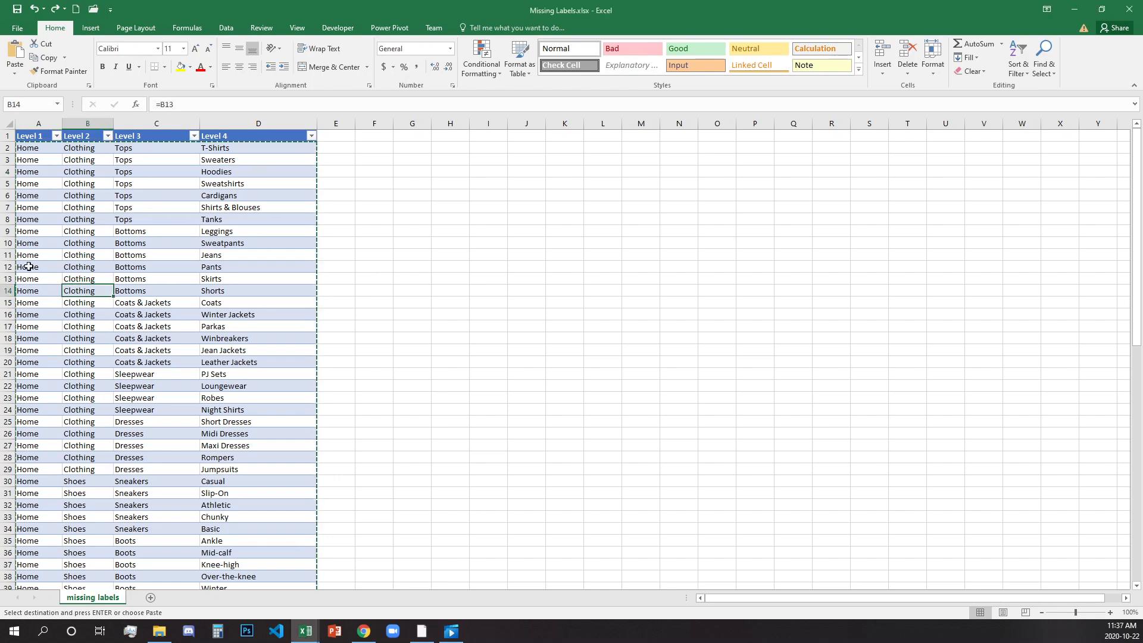
Check the formulas behind several filled Clothing labels in the Level 2 column.
left_click(97, 212)
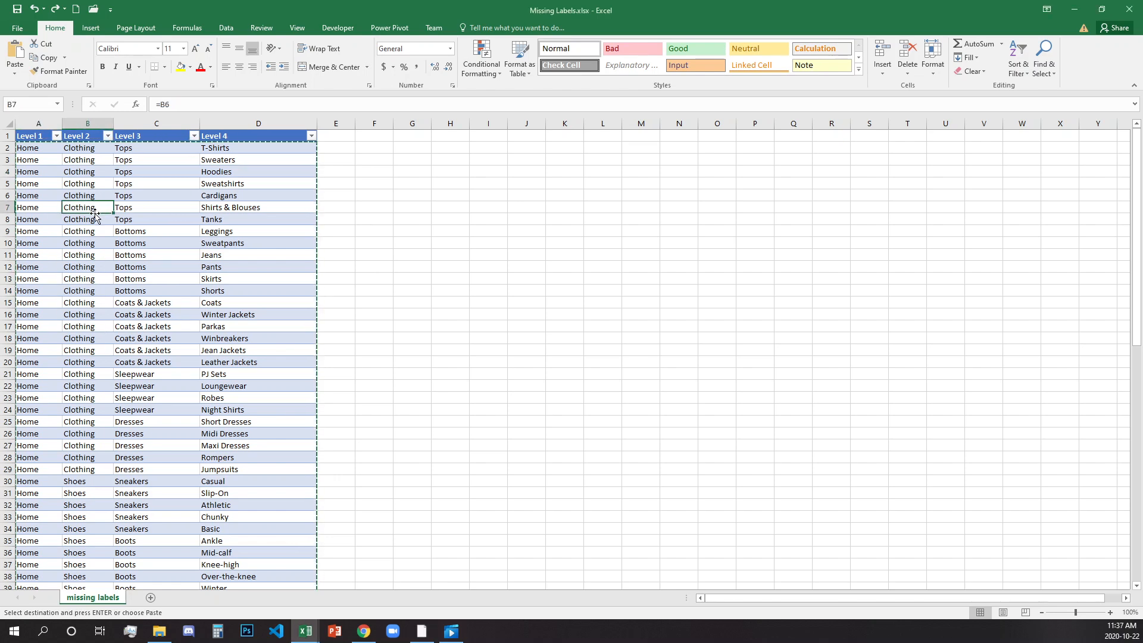
left_click(94, 231)
left_click(93, 268)
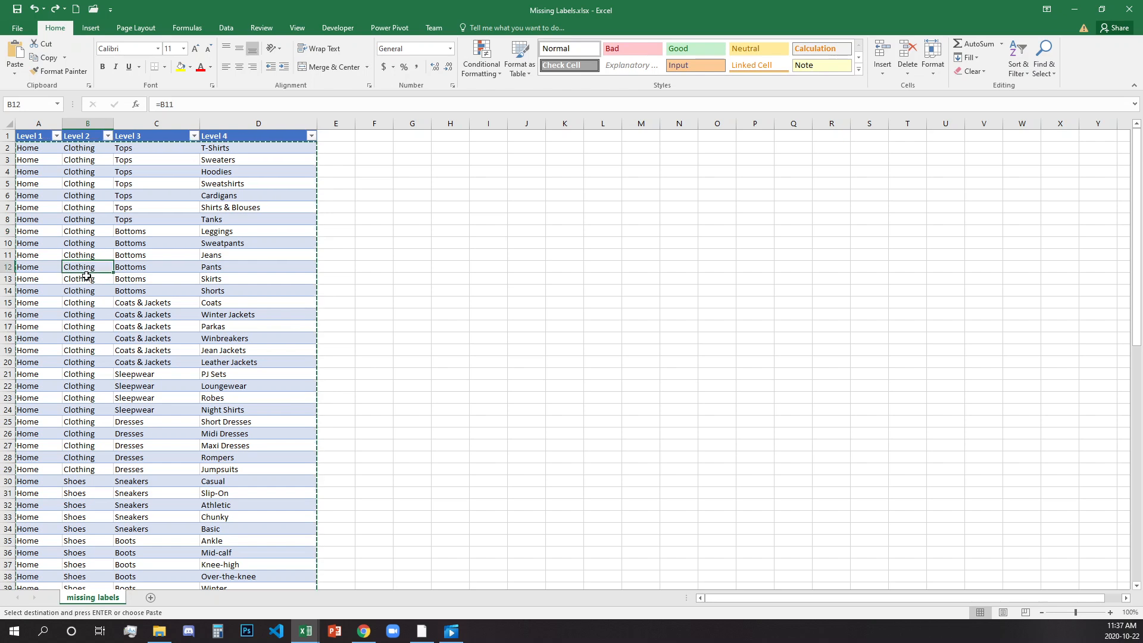
Replace the formulas in A2:D79 with static labels by pasting the copied data over itself as values, and end the copy mode.
left_click_drag(30, 150, 252, 177)
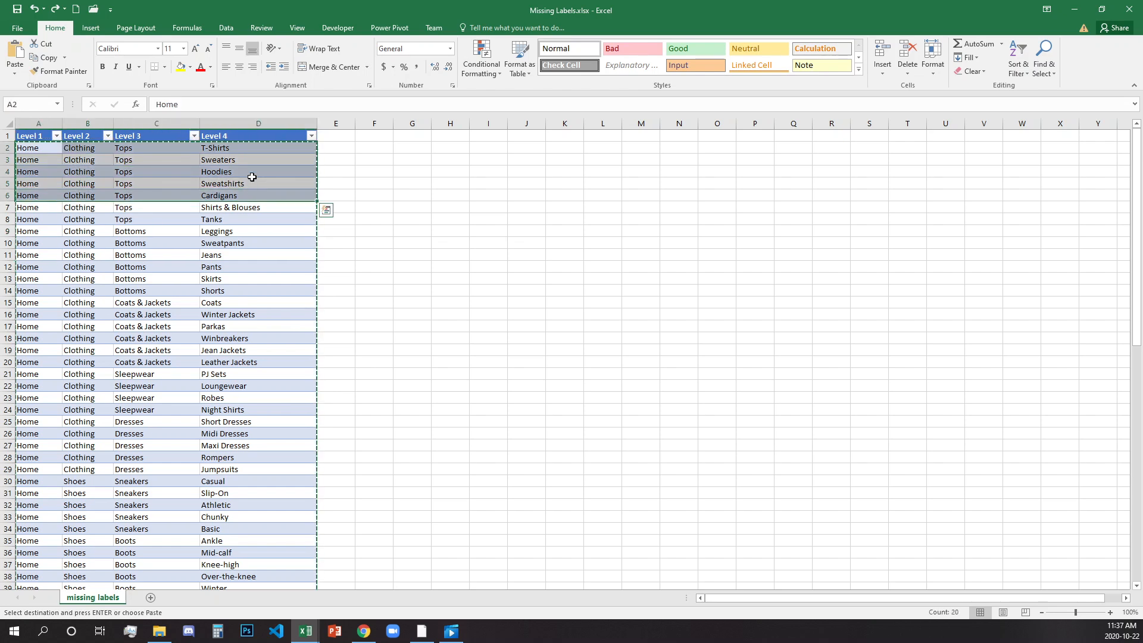
key("ctrl+shift+Down")
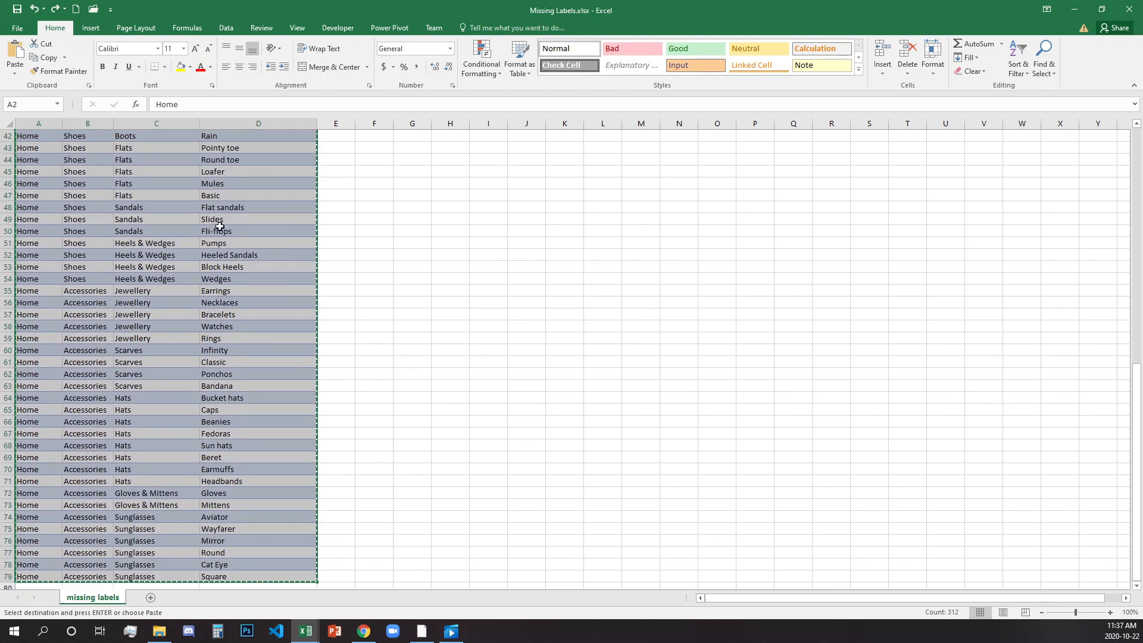
scroll(190, 249, "up", 13)
scroll(190, 249, "up", 1)
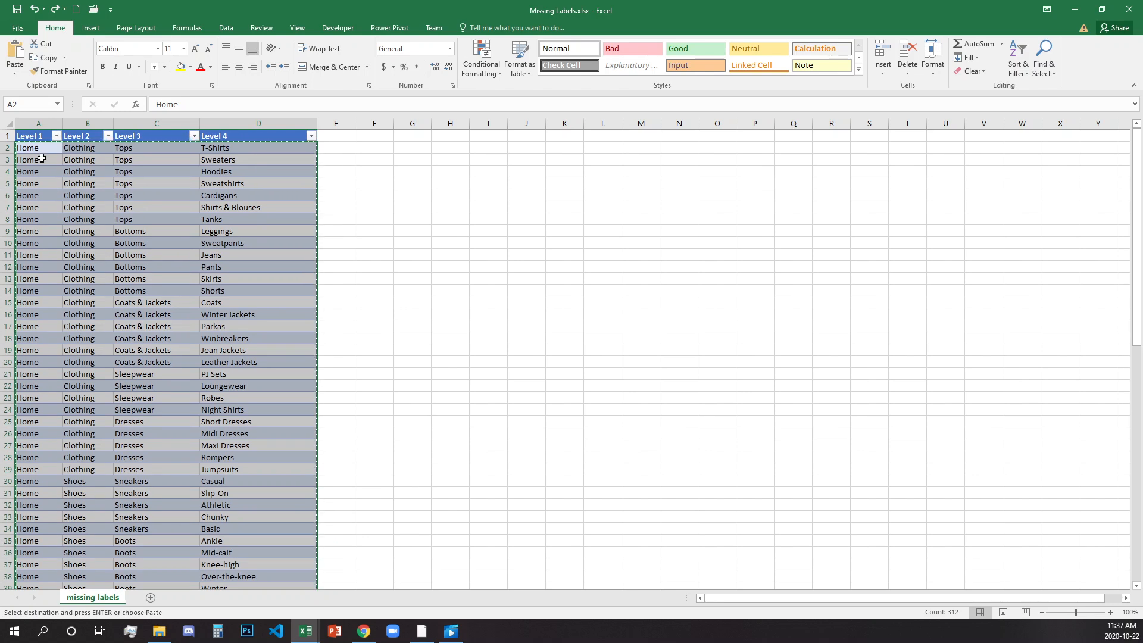
right_click(42, 149)
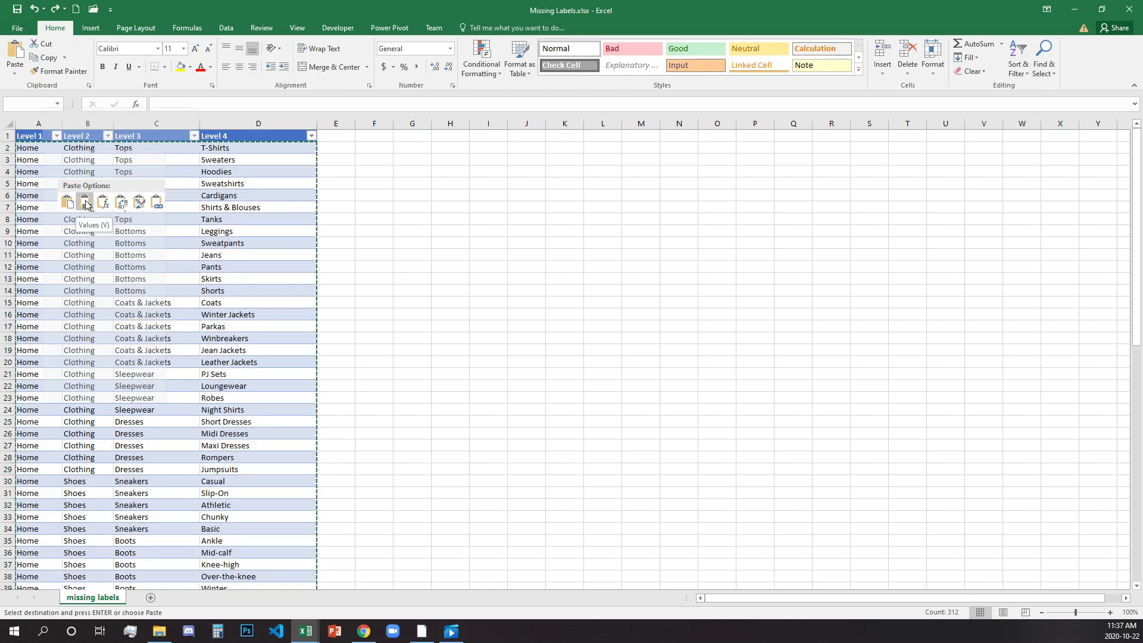
left_click(86, 204)
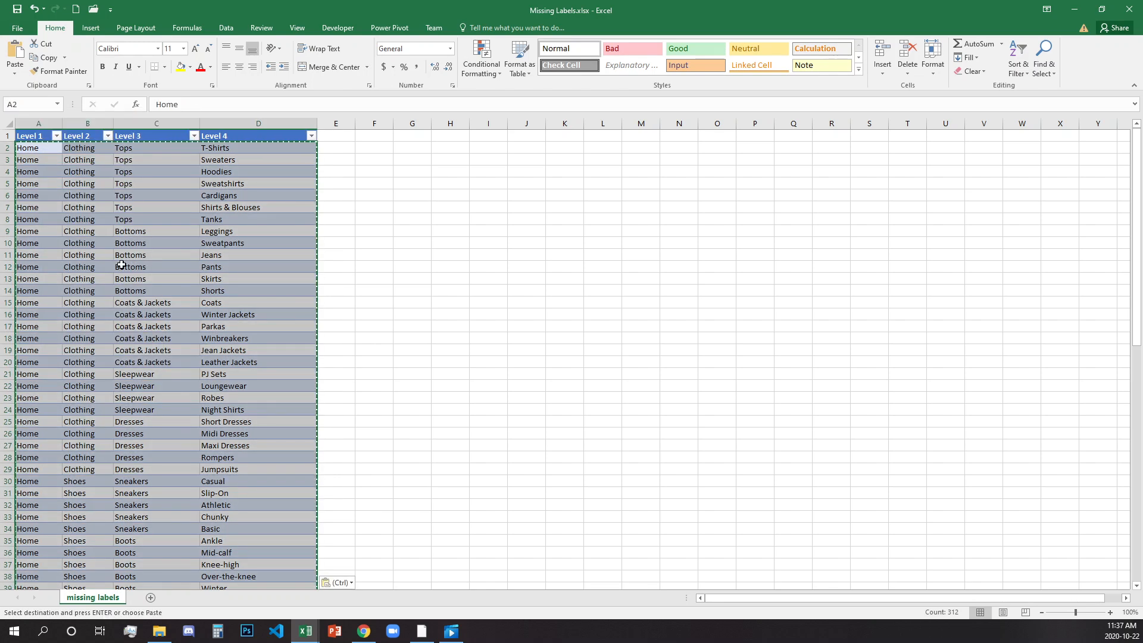
left_click(122, 266)
left_click(230, 278)
left_click(362, 290)
key("Escape")
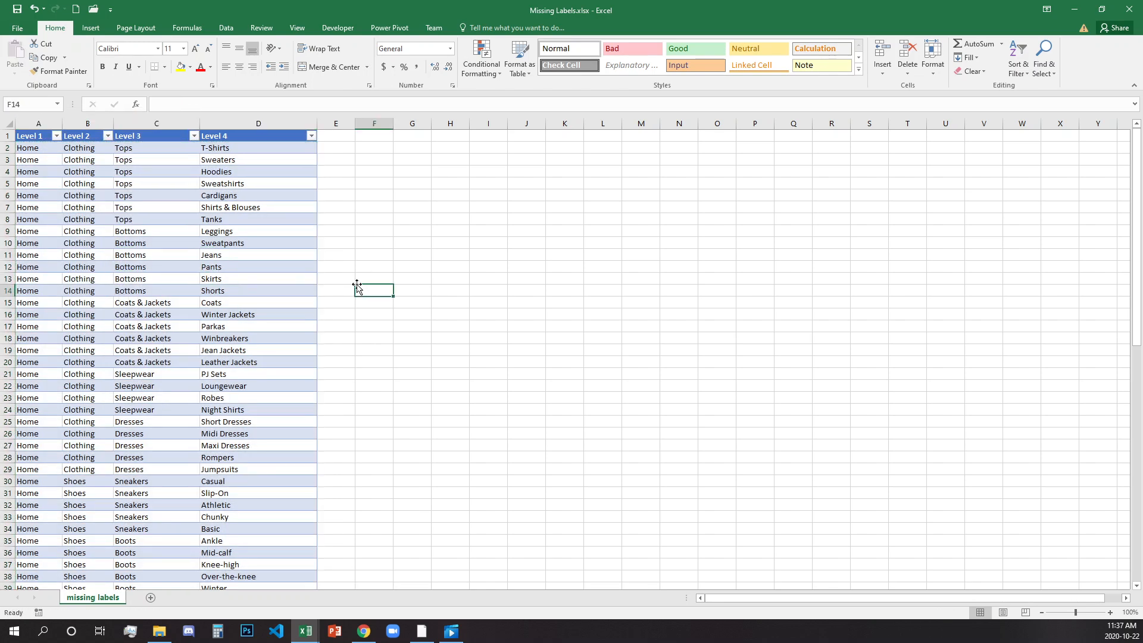
Check cells across the Level 1 to Level 4 columns for plain text instead of formulas.
left_click(271, 279)
left_click(140, 197)
left_click(49, 187)
left_click(47, 267)
left_click(149, 193)
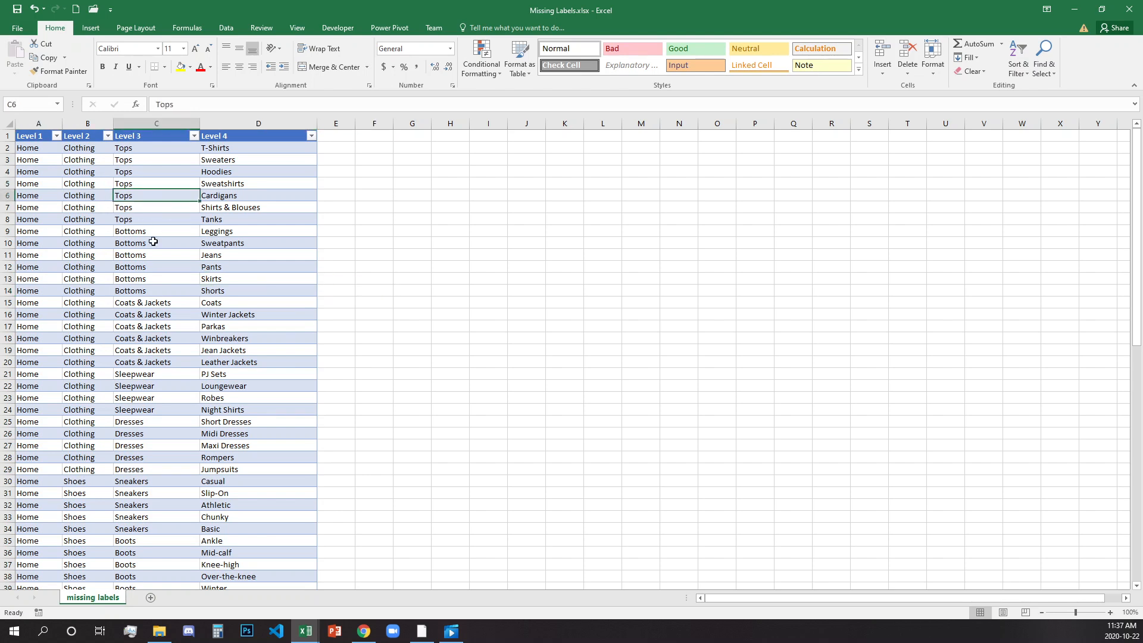
left_click(149, 284)
left_click(57, 360)
left_click(98, 400)
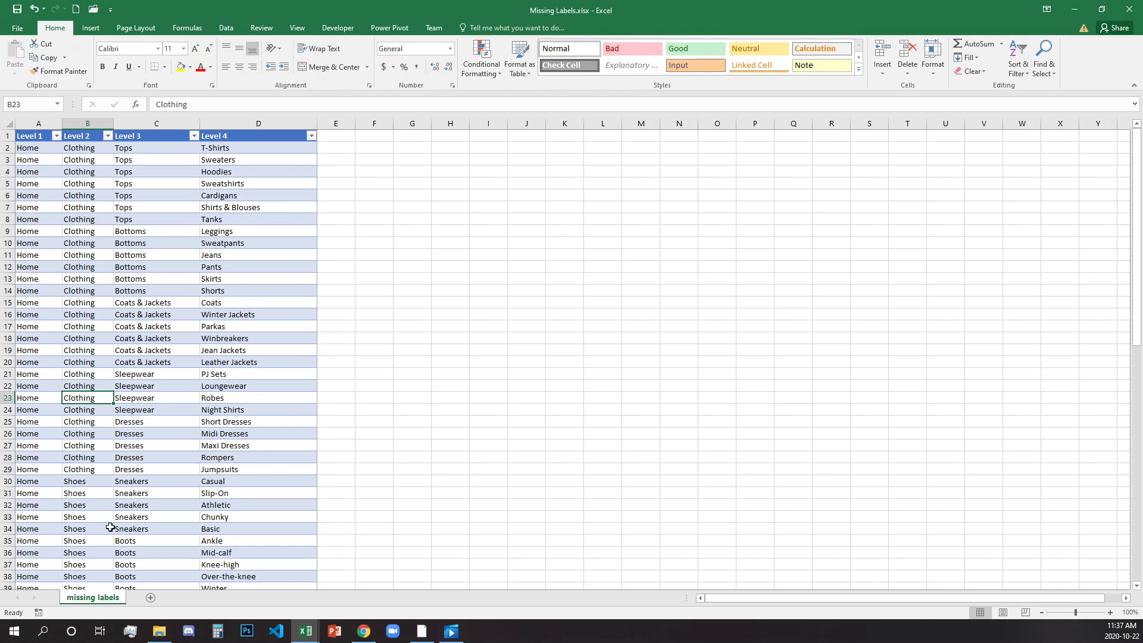
left_click(140, 523)
Filter the Level 2 column to show only Shoes and check the Level 3 labels of those rows.
left_click(94, 136)
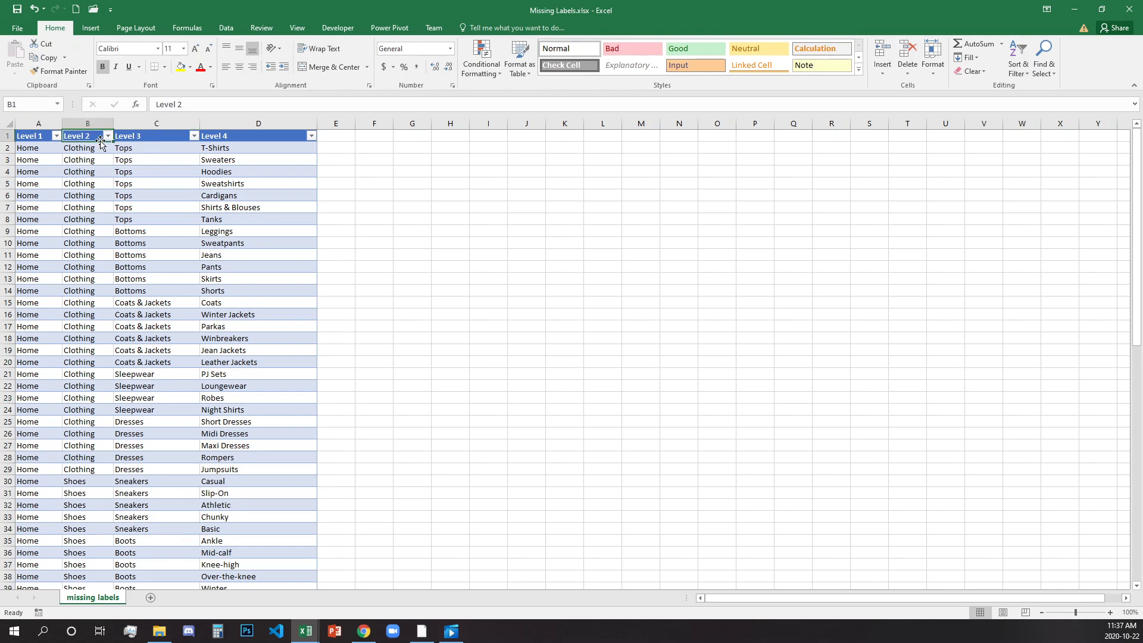
left_click(107, 135)
left_click(55, 251)
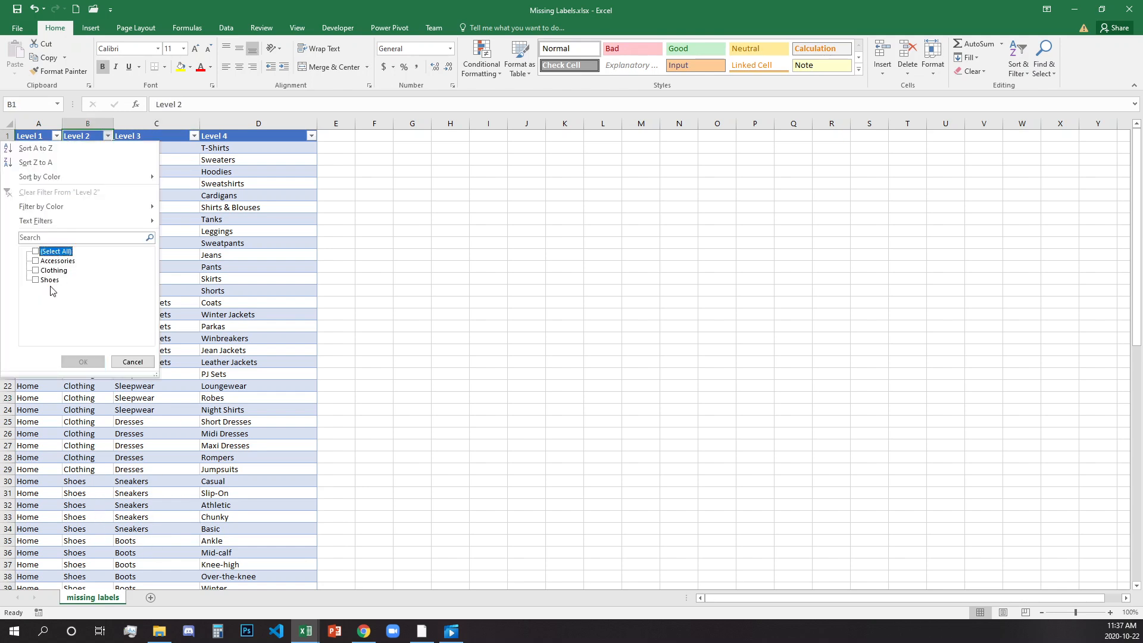
left_click(49, 281)
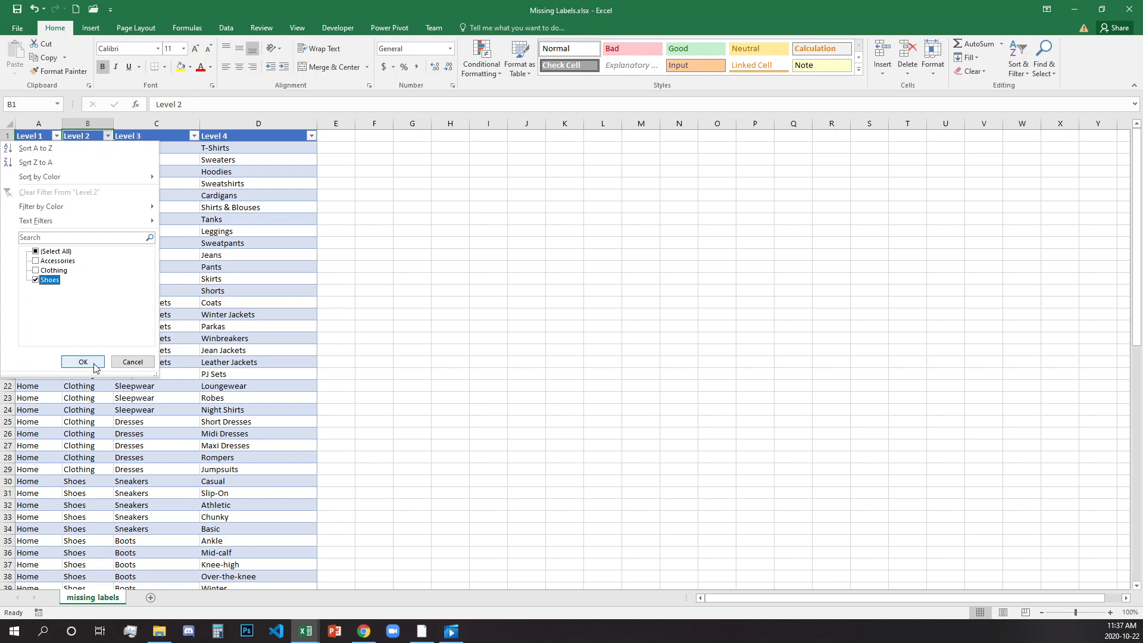
left_click(94, 362)
left_click(141, 152)
left_click(145, 219)
left_click(146, 243)
left_click(145, 255)
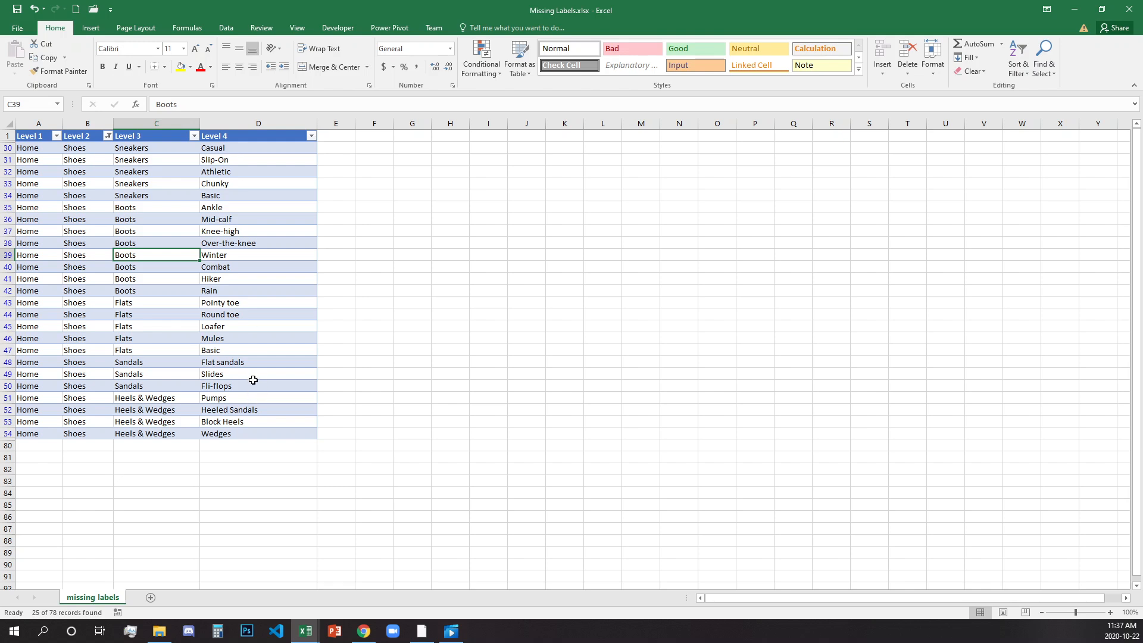
Sort the filtered Shoes rows by the Level 3 column from A to Z.
left_click(193, 136)
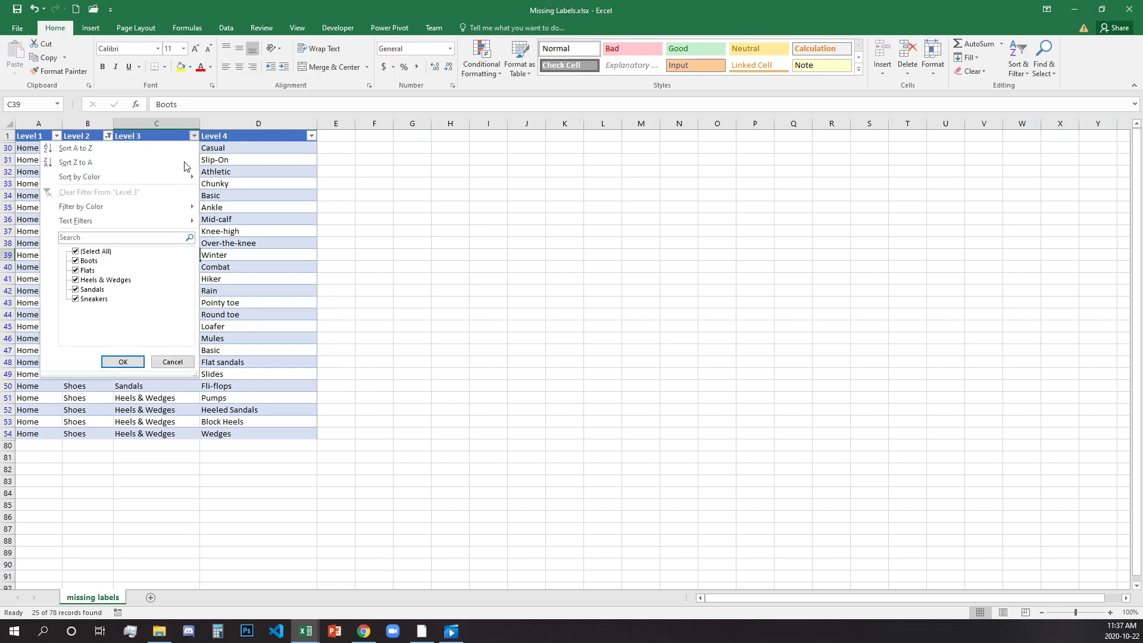
left_click(109, 148)
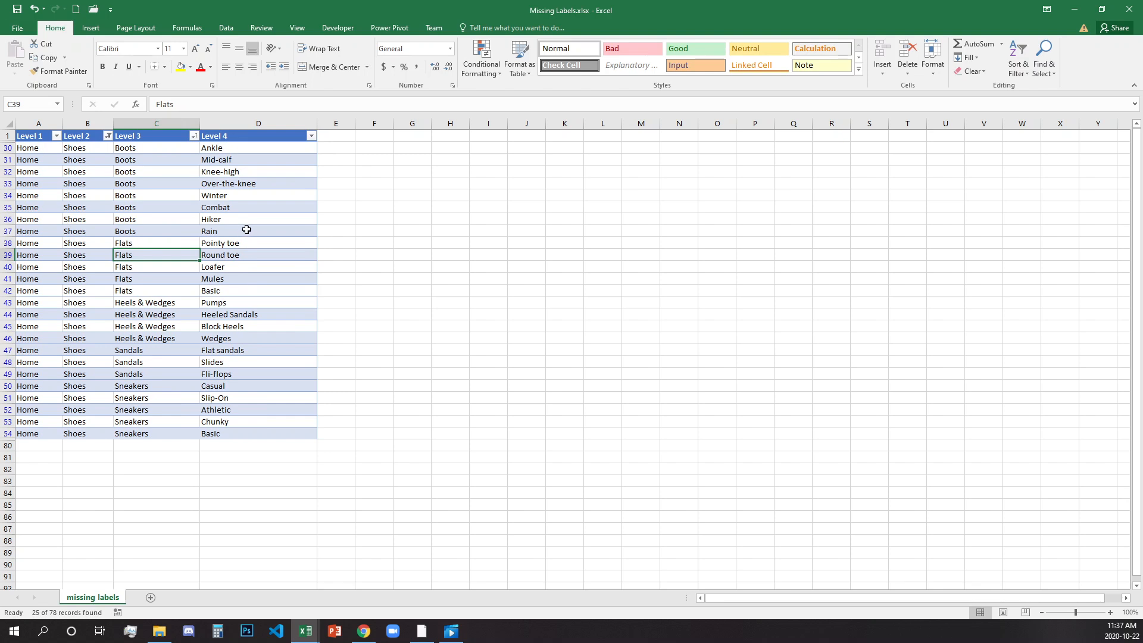
left_click(314, 138)
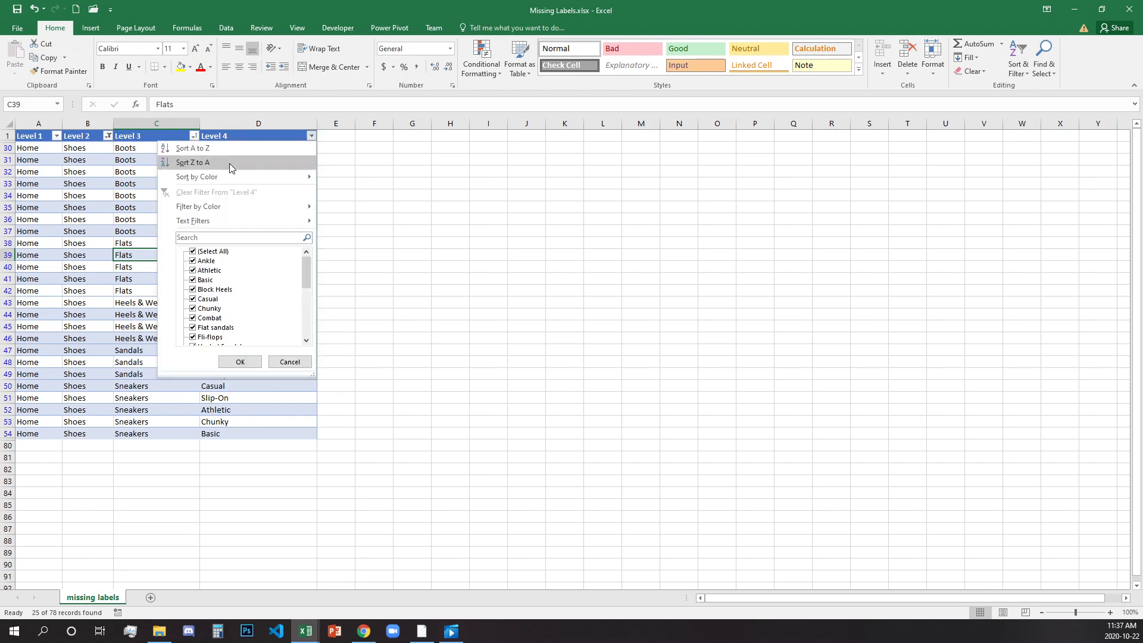
left_click(119, 214)
left_click(148, 301)
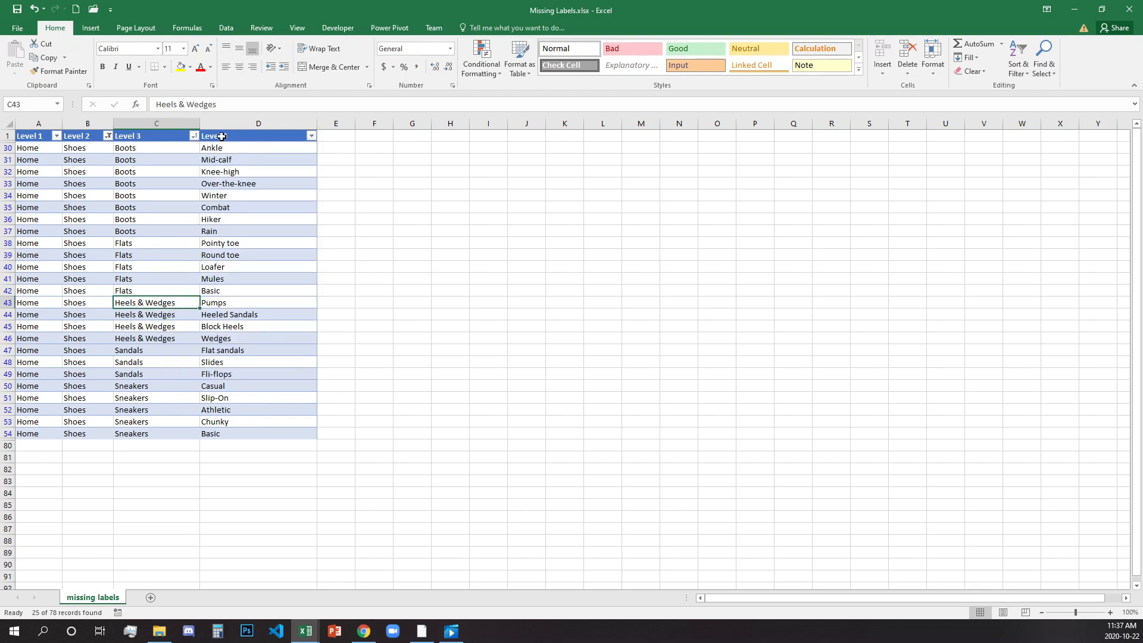
Filter the Level 3 column to show only Sandals and select the remaining rows.
left_click(194, 136)
left_click(89, 251)
left_click(85, 290)
left_click(137, 363)
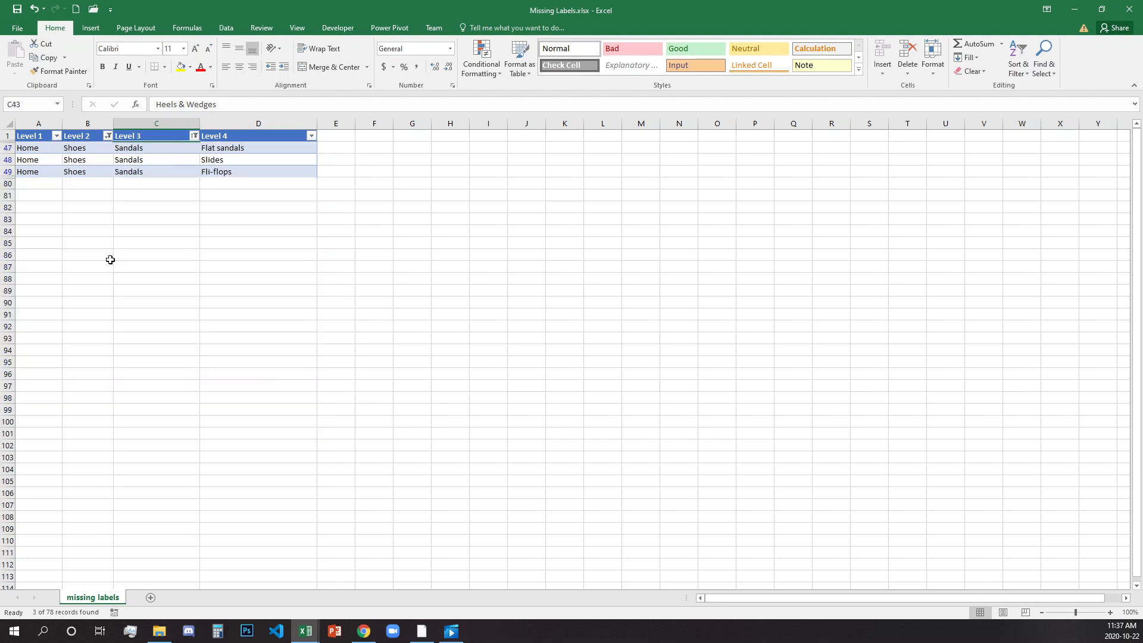
left_click_drag(256, 149, 44, 165)
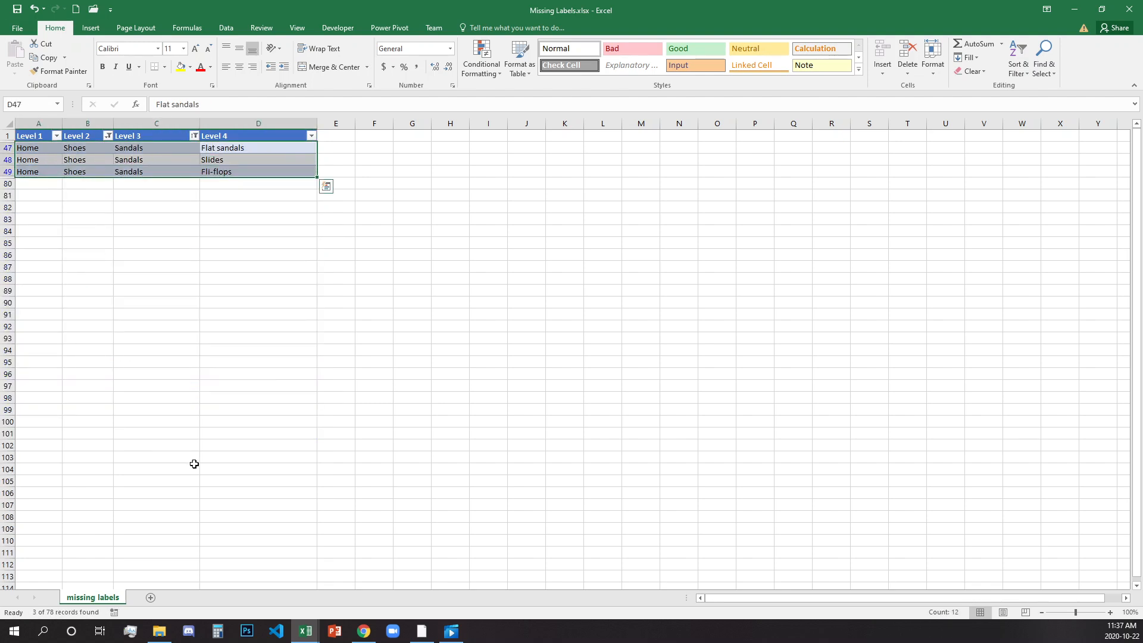
Clear the Shoes filter from the Level 2 column.
left_click(108, 137)
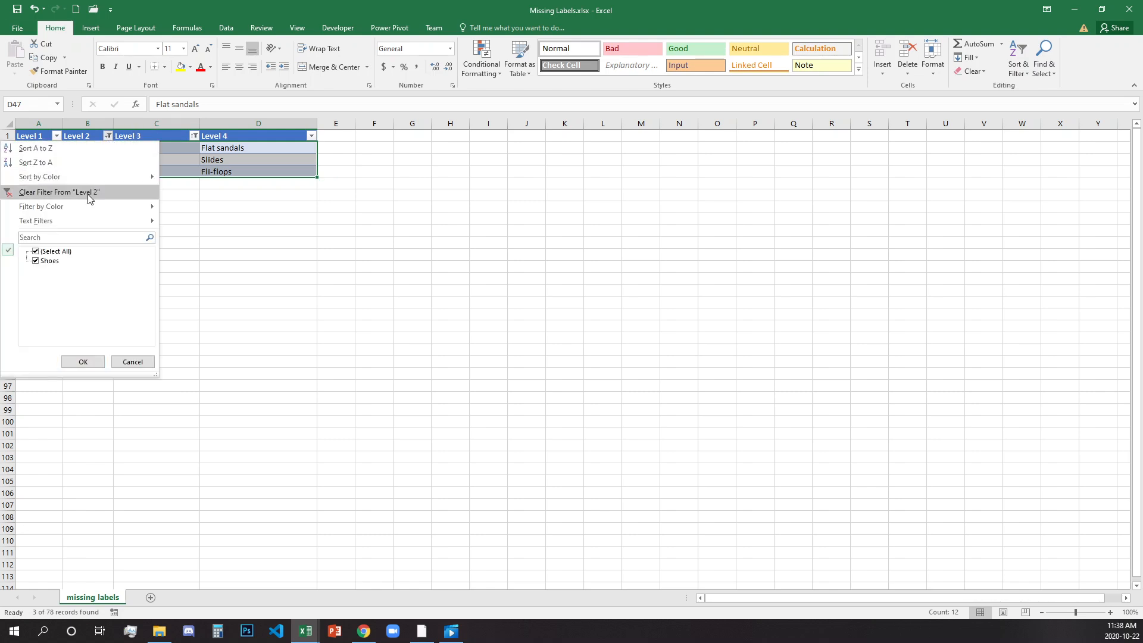
left_click(88, 193)
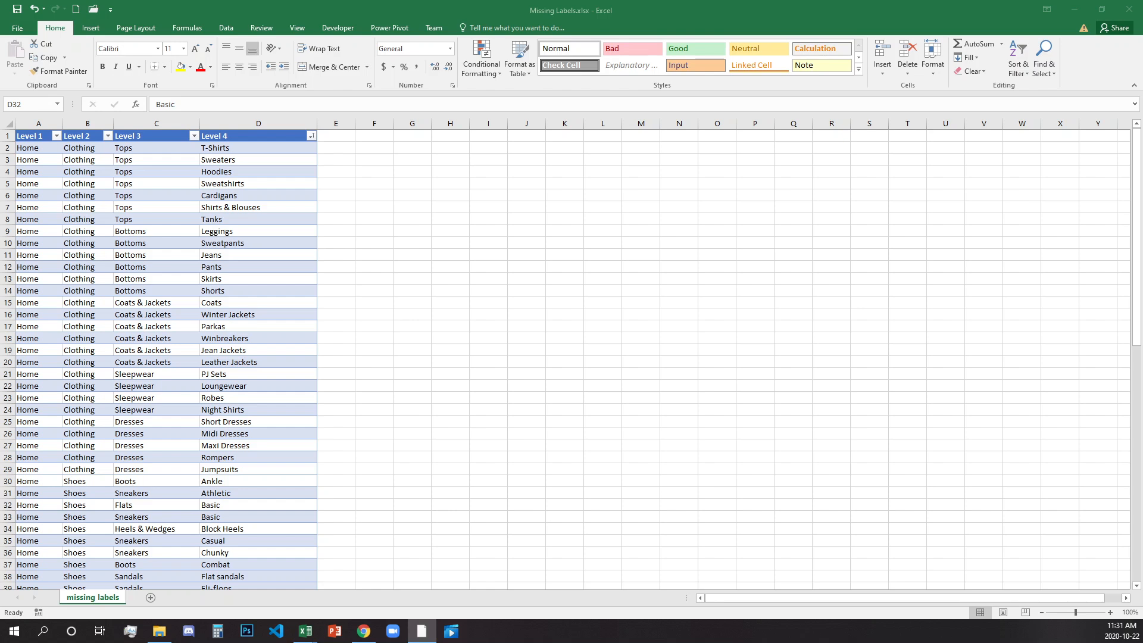